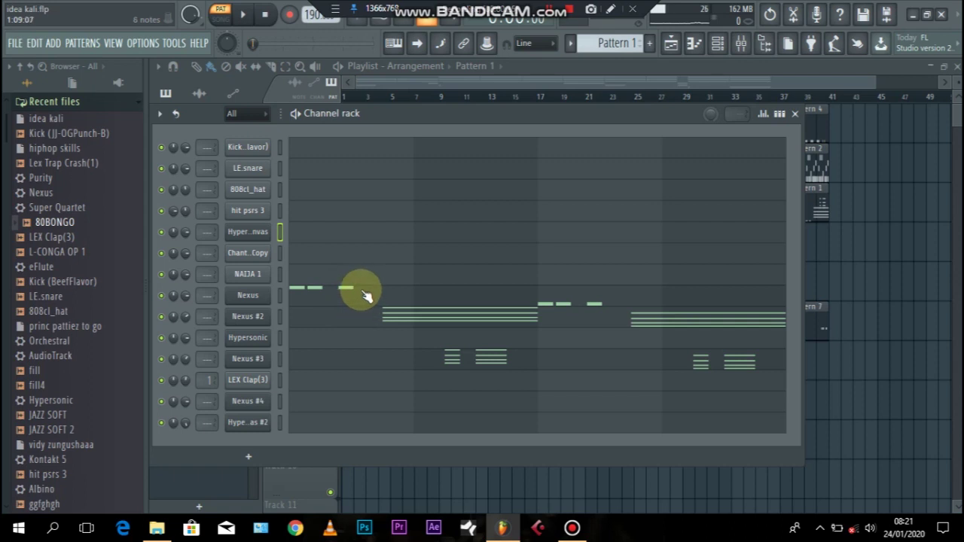
Open the Nexus #3 notes of Pattern 1 in the piano roll and resize the velocity lane.
click(625, 42)
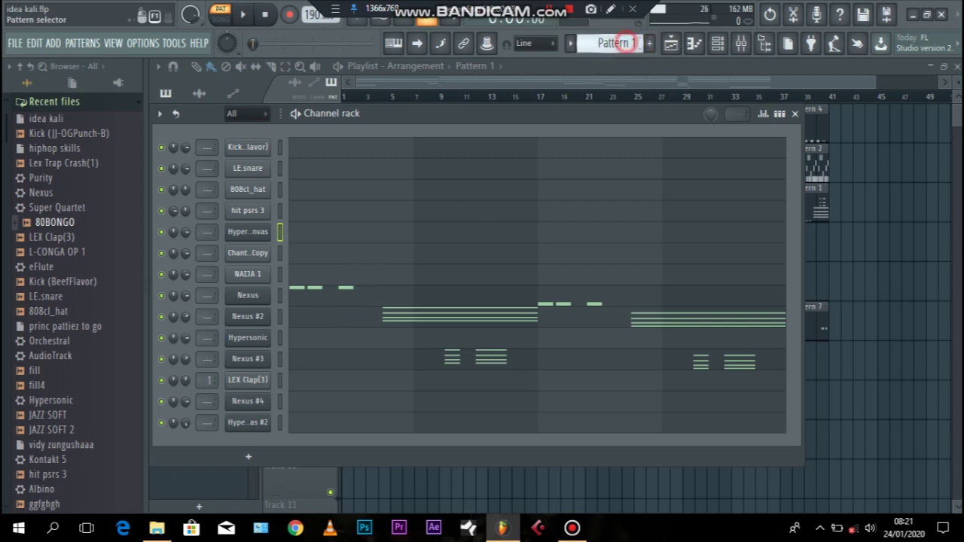
click(439, 365)
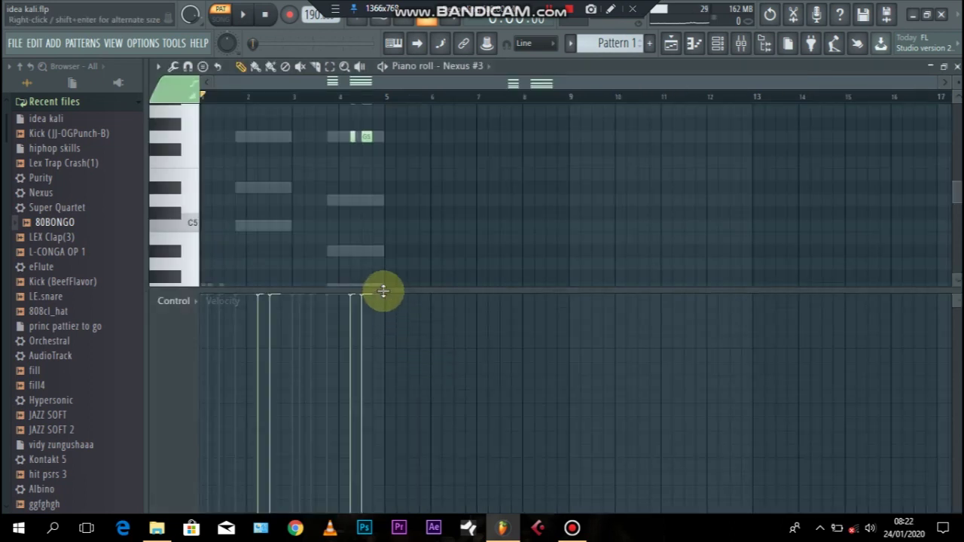
drag(384, 291, 400, 257)
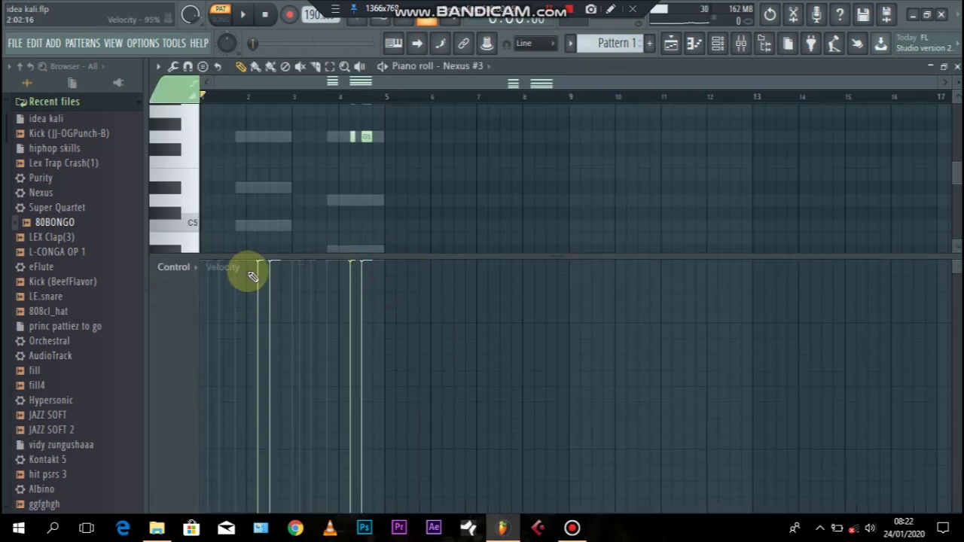
mouse_move(262, 272)
mouse_down()
mouse_move(260, 327)
mouse_move(370, 335)
mouse_move(269, 366)
mouse_move(478, 243)
mouse_move(237, 257)
mouse_up()
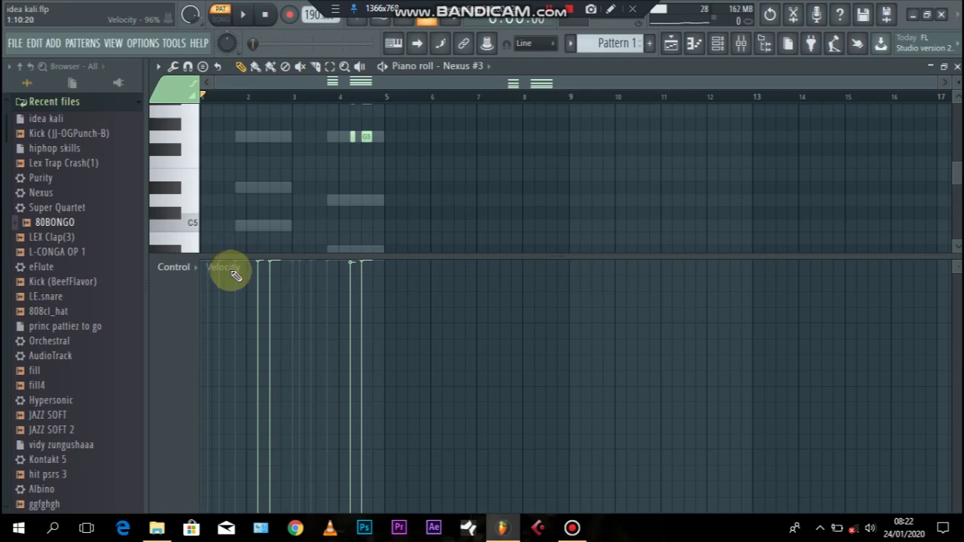
drag(258, 264, 389, 247)
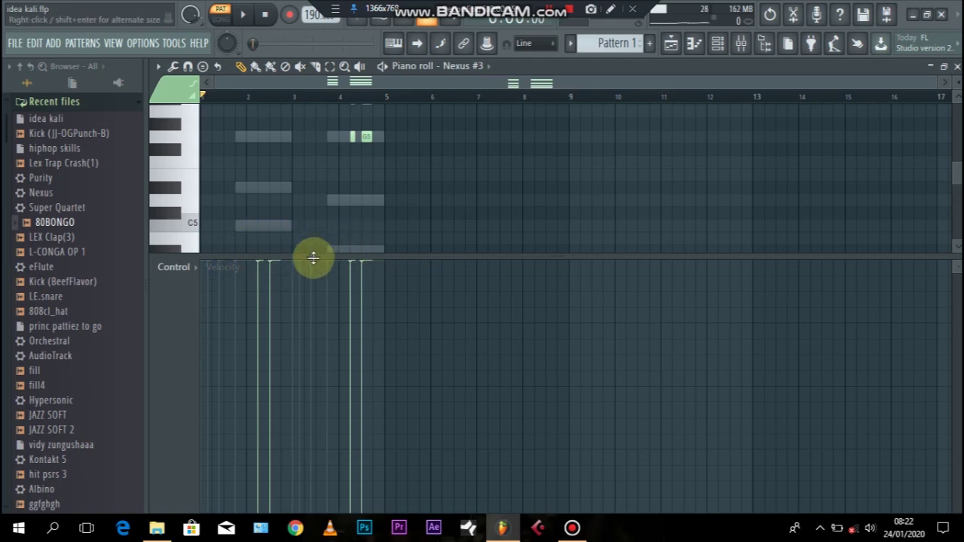
drag(313, 258, 316, 283)
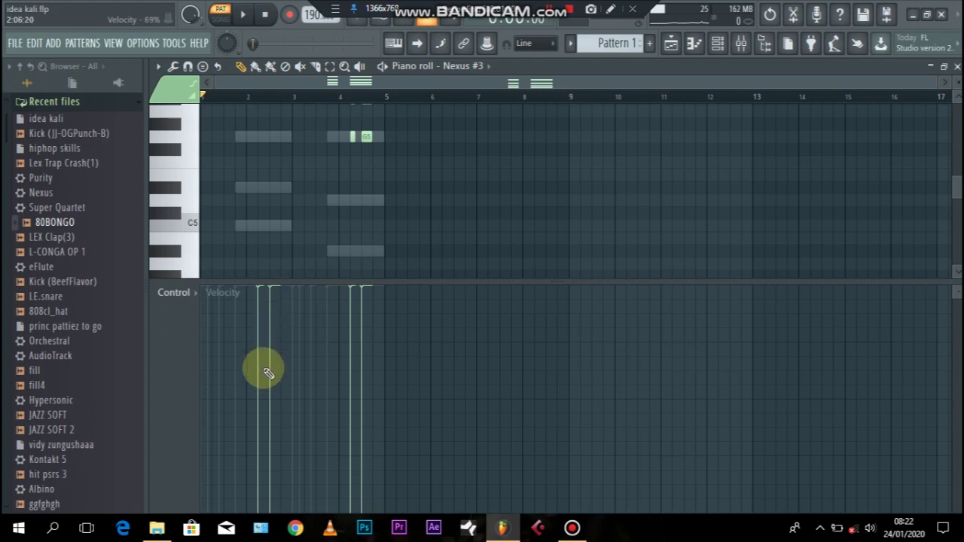
Lower the velocities of all Nexus #3 notes to about 45% and raise them back to maximum.
drag(252, 409, 409, 409)
drag(293, 402, 315, 420)
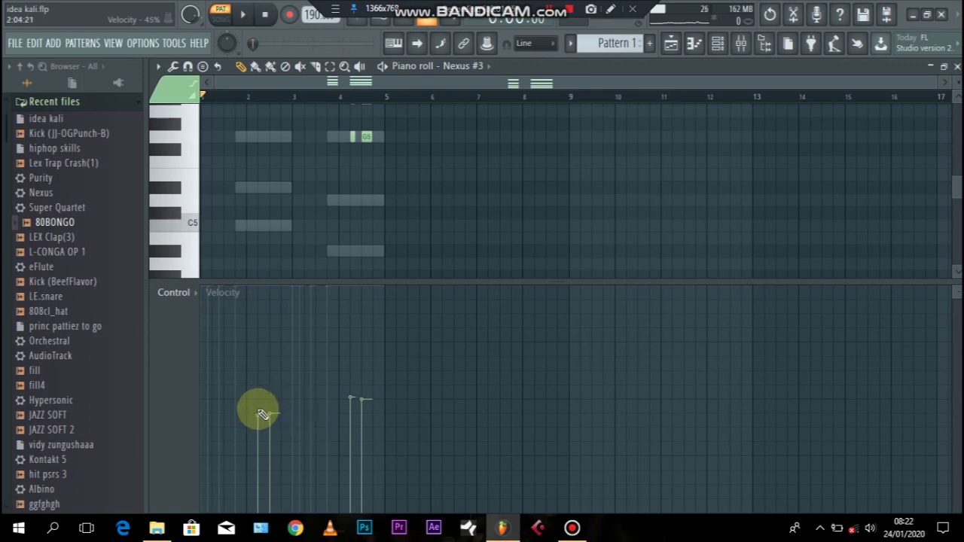
drag(259, 412, 409, 222)
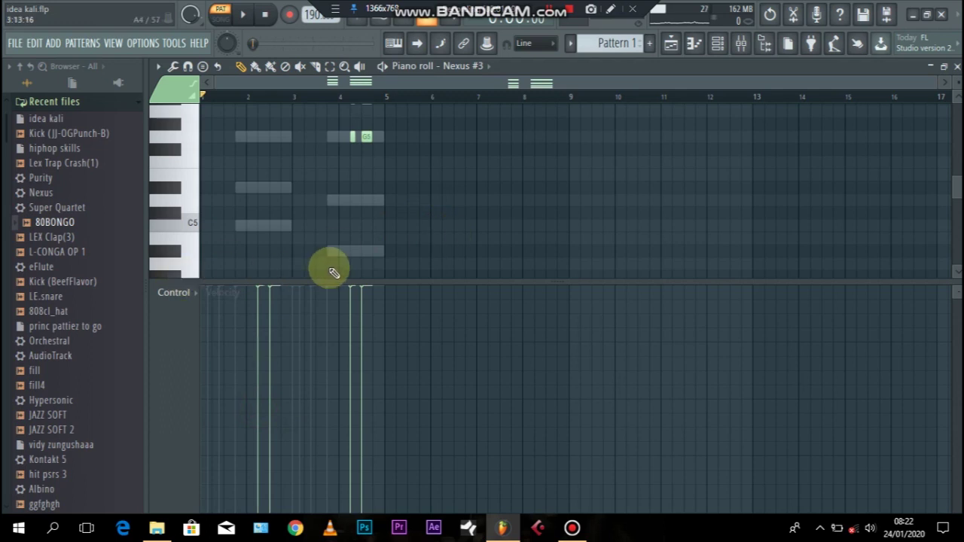
Solo the Nexus #3 channel and play Pattern 1 to hear its notes at full velocity.
click(717, 45)
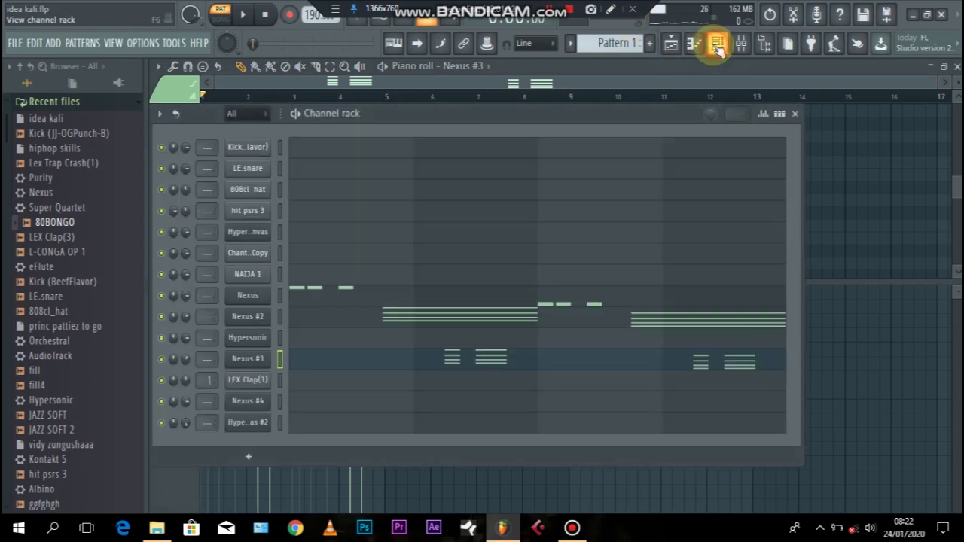
right_click(161, 362)
click(215, 300)
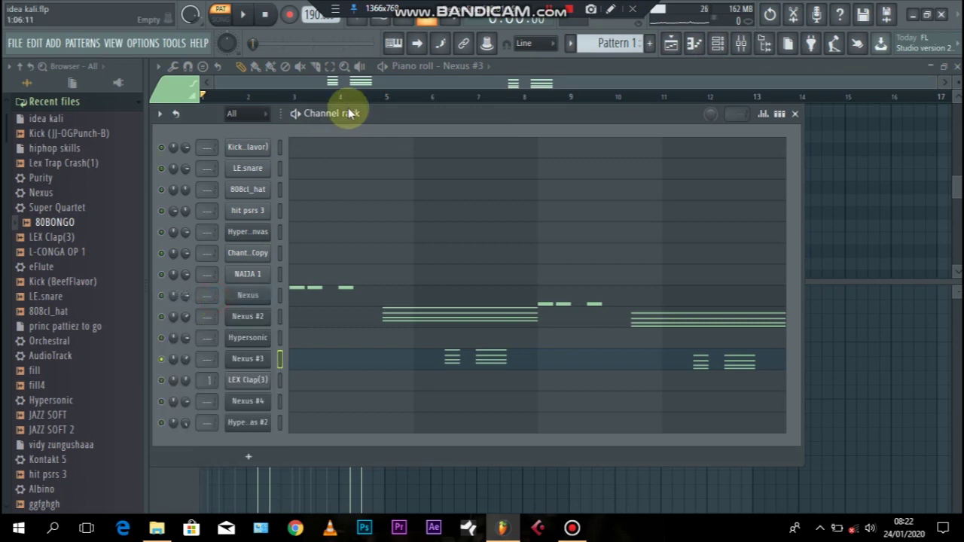
click(387, 76)
key(space)
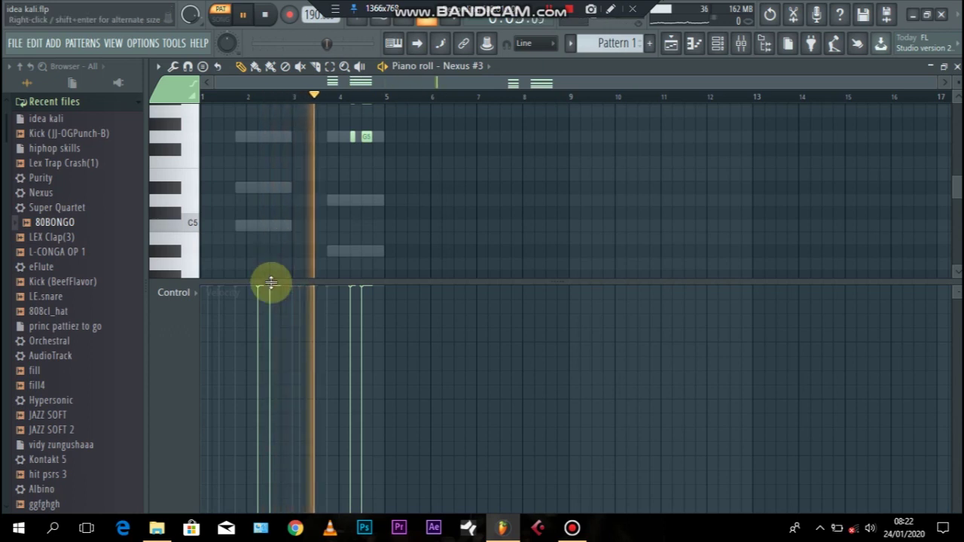
key(space)
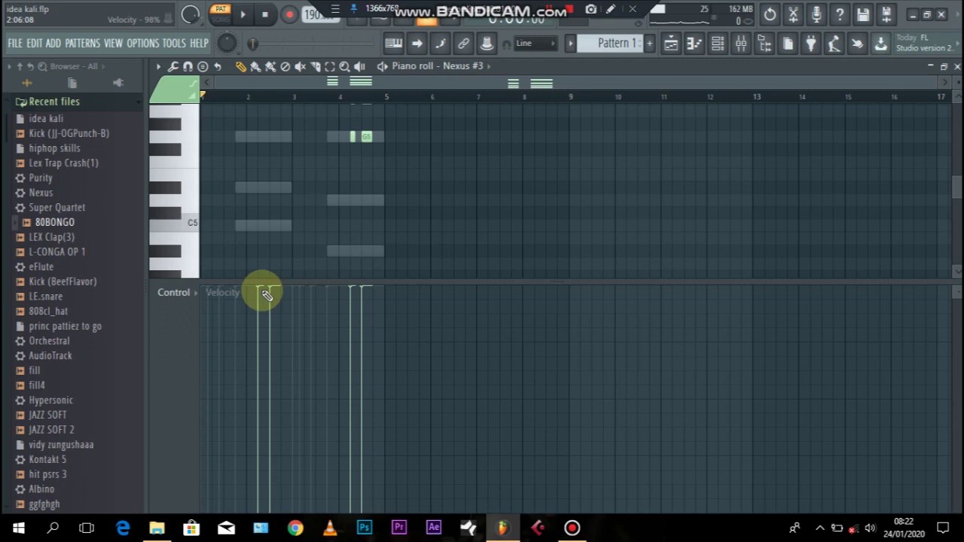
Reduce the Nexus #3 note velocities to an even level of about 34% and play the pattern.
mouse_move(243, 419)
mouse_down()
mouse_move(323, 442)
mouse_move(369, 437)
mouse_move(257, 441)
mouse_up()
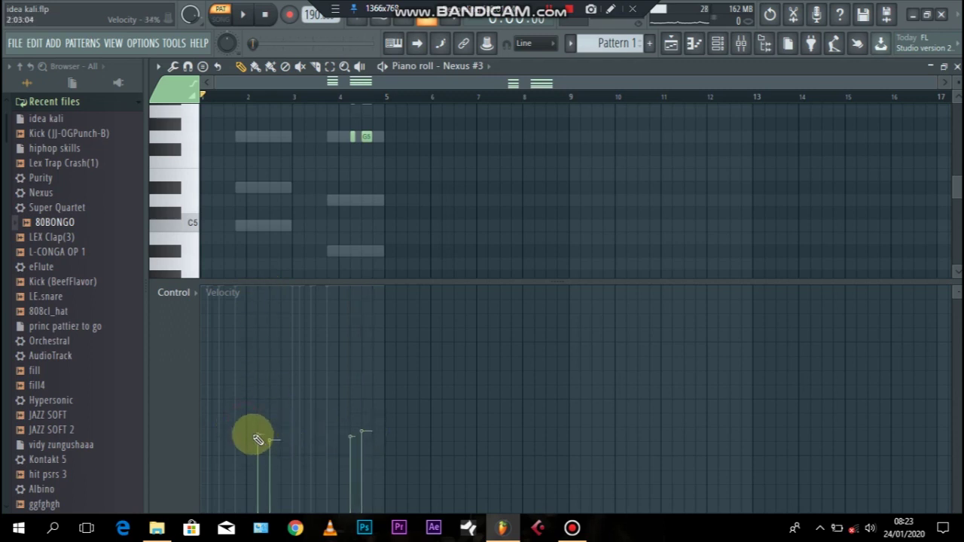
key(space)
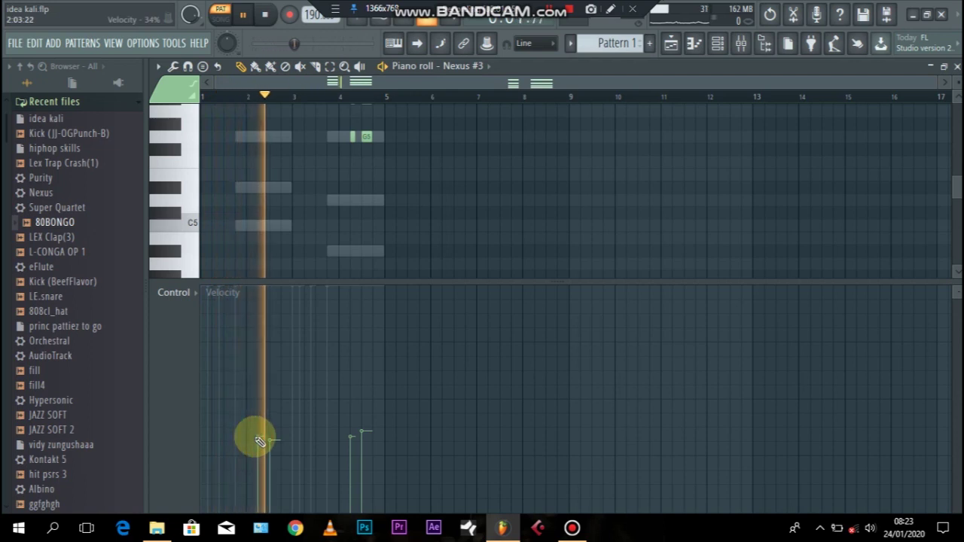
drag(357, 441, 360, 442)
key(space)
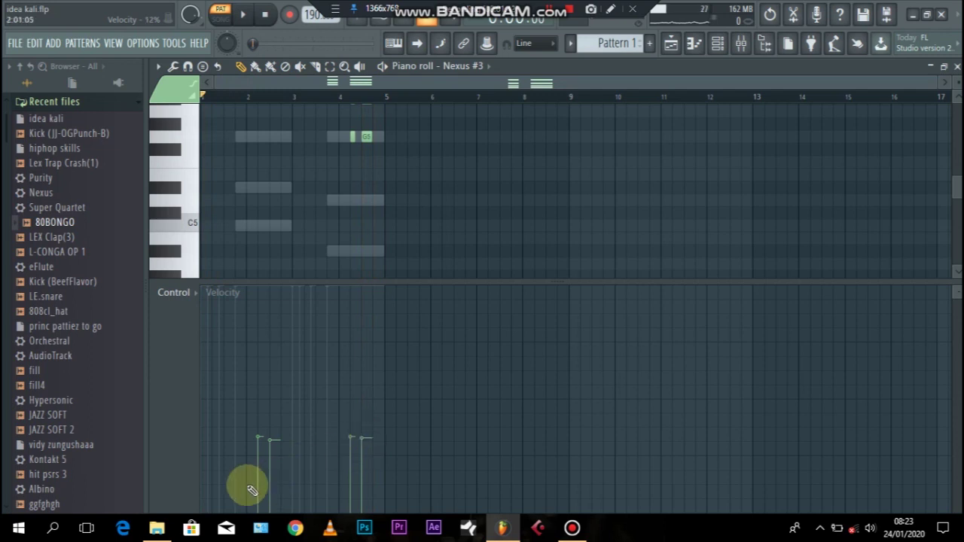
Drop the Nexus #3 note velocities to about 12% and listen to the pattern.
drag(251, 490, 359, 490)
key(space)
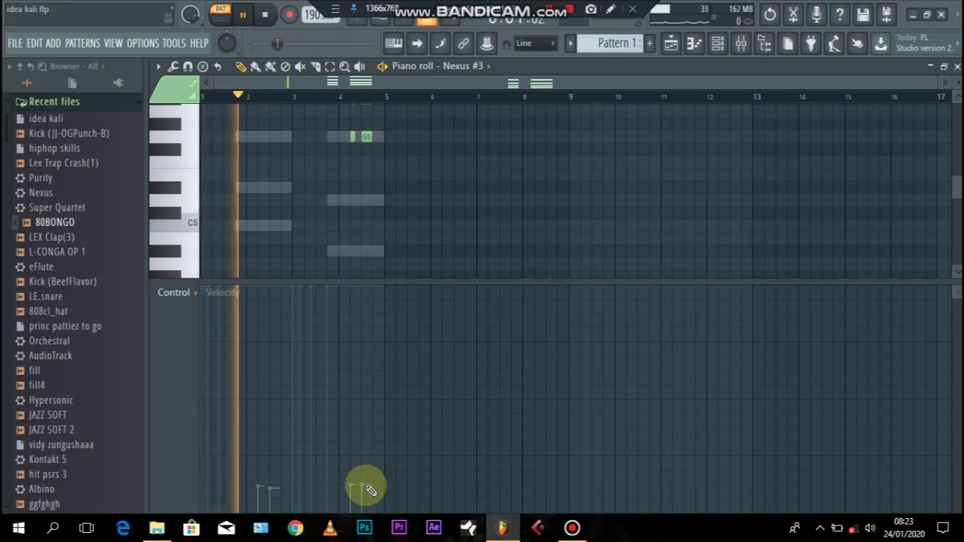
key(space)
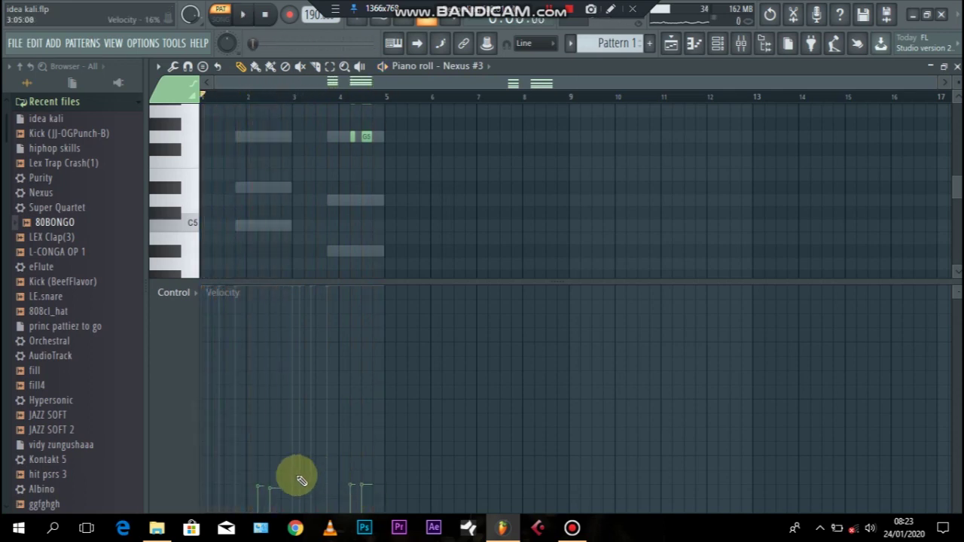
Raise the Nexus #3 note velocities to maximum, play the pattern and slightly shrink the velocity lane.
drag(261, 476, 415, 236)
key(space)
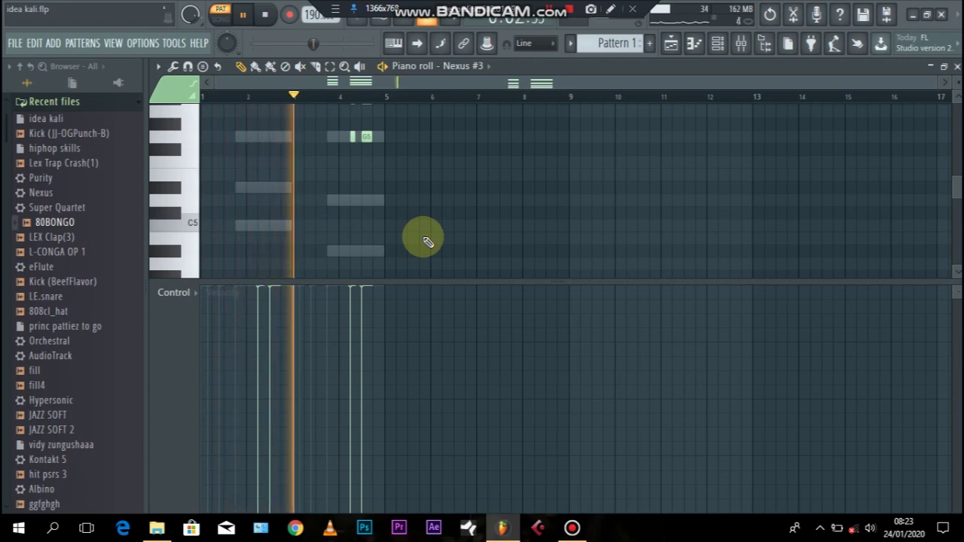
key(space)
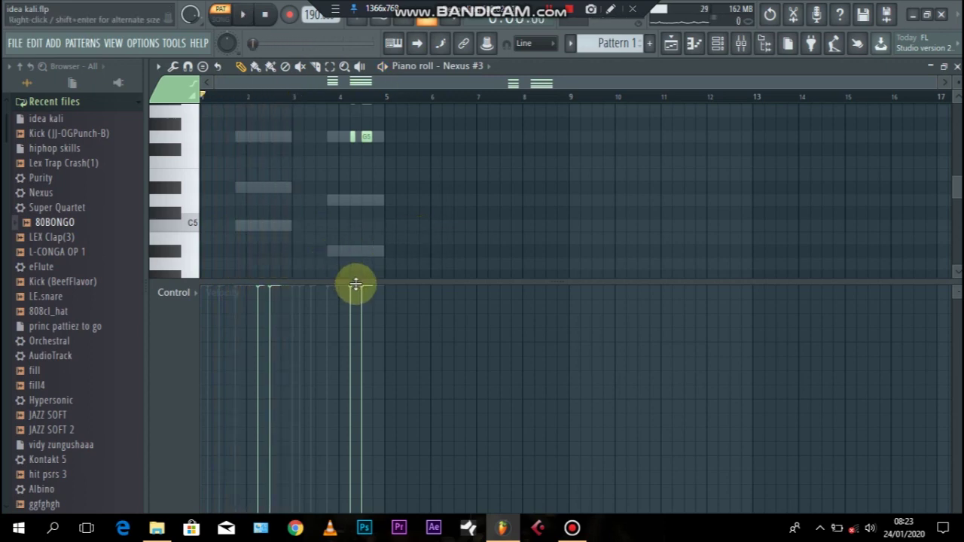
mouse_move(355, 284)
mouse_down()
mouse_move(352, 374)
mouse_move(354, 289)
mouse_up()
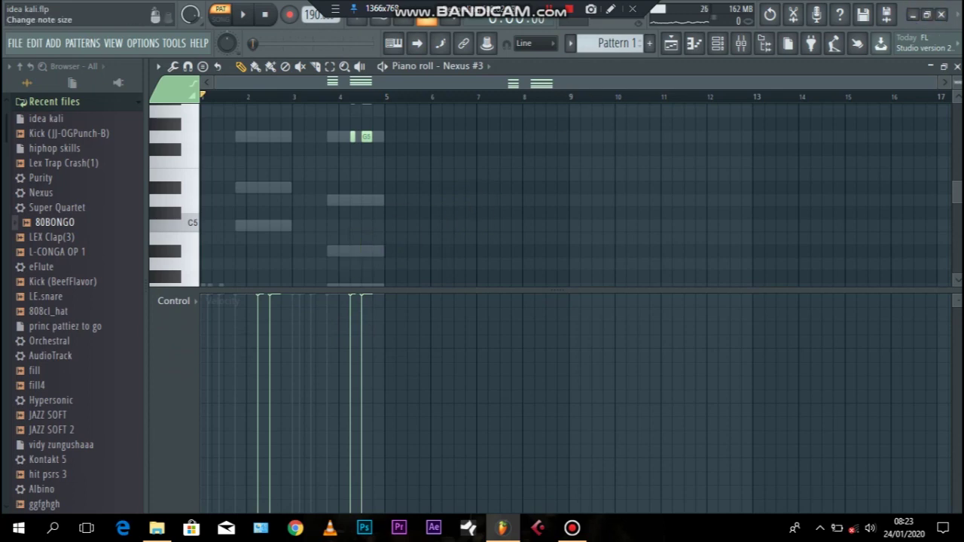
Close the piano roll, switch to Pattern 2 and turn off solo on the Nexus #3 channel.
click(957, 66)
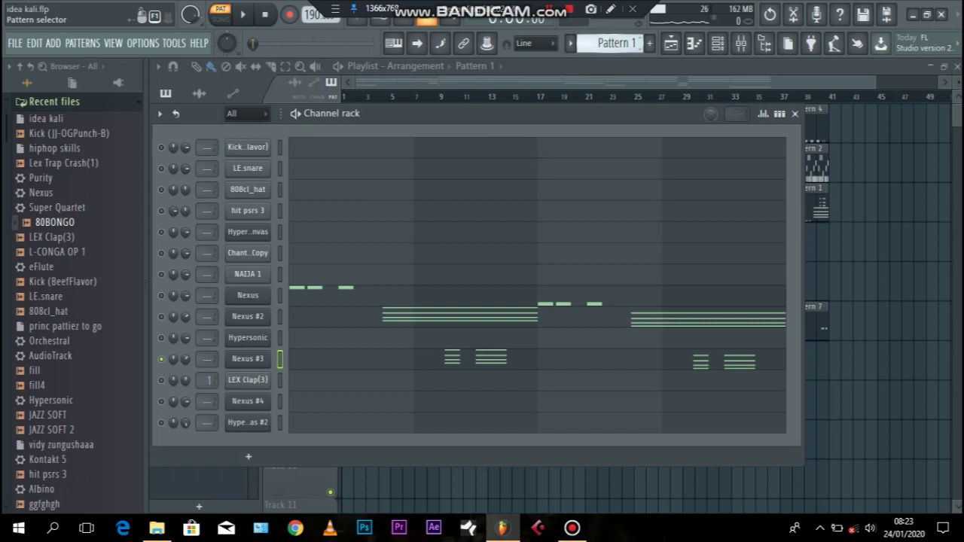
scroll(600, 43, down, 1)
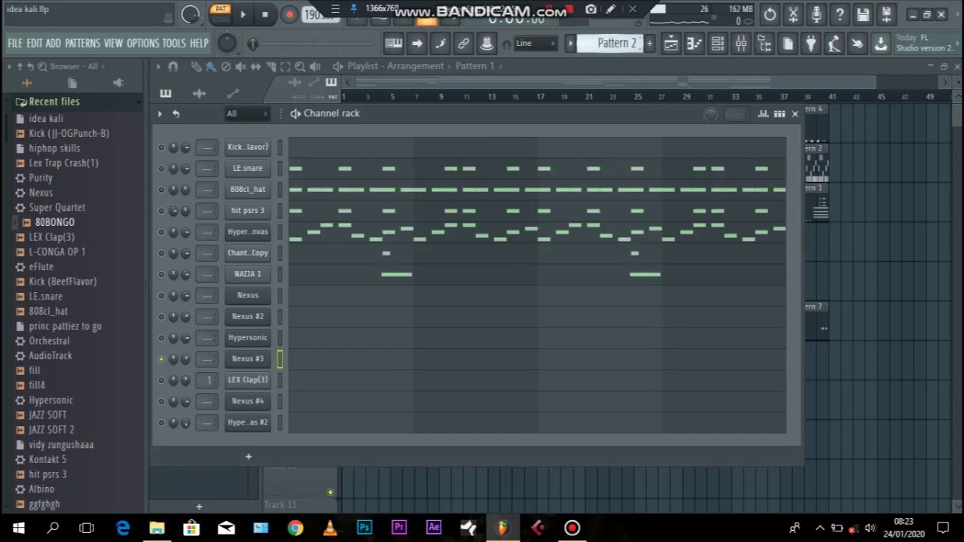
right_click(163, 360)
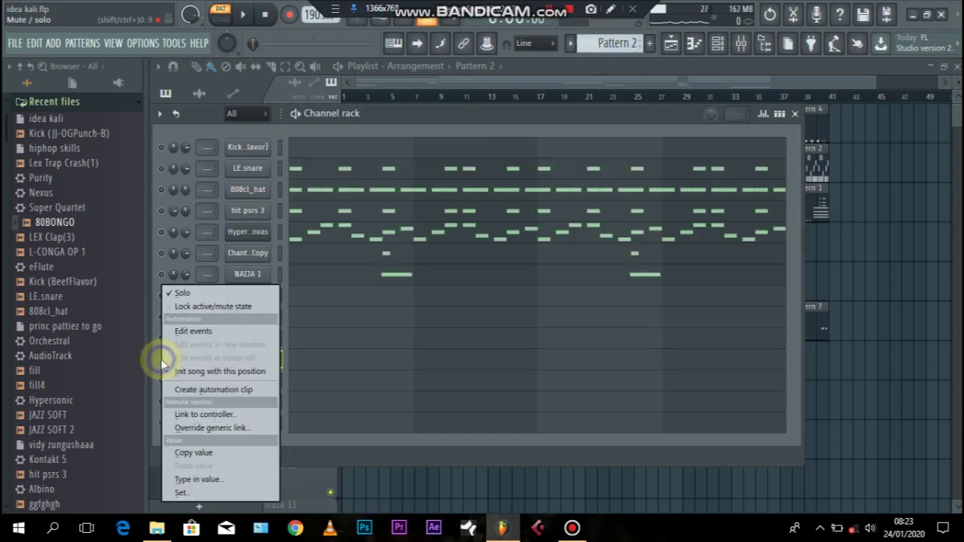
click(210, 294)
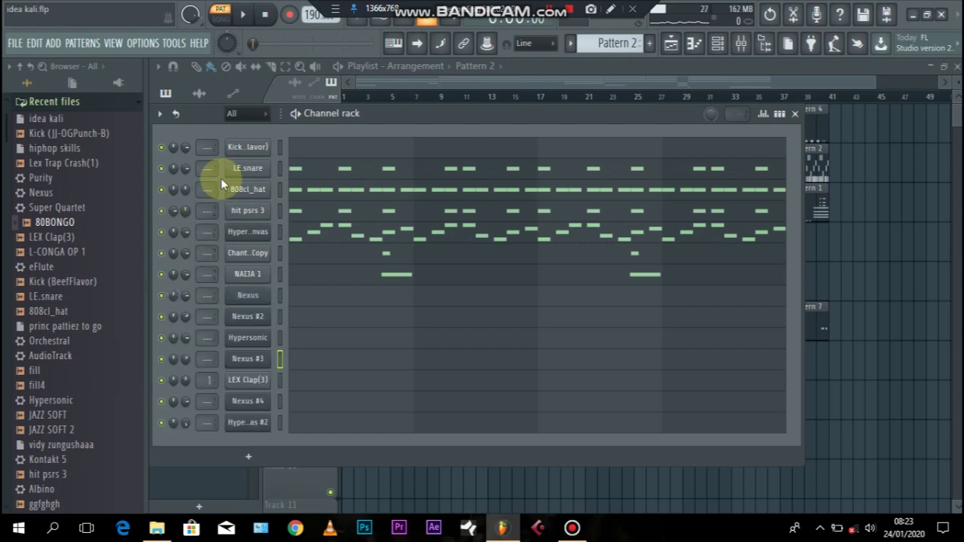
Solo the LE.snare channel and open its Pattern 2 notes in the piano roll.
click(328, 169)
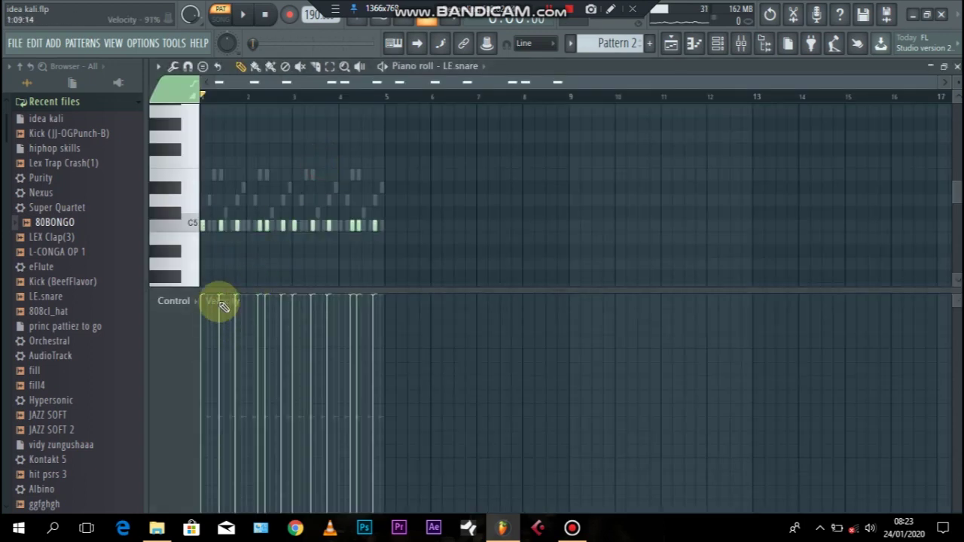
click(718, 43)
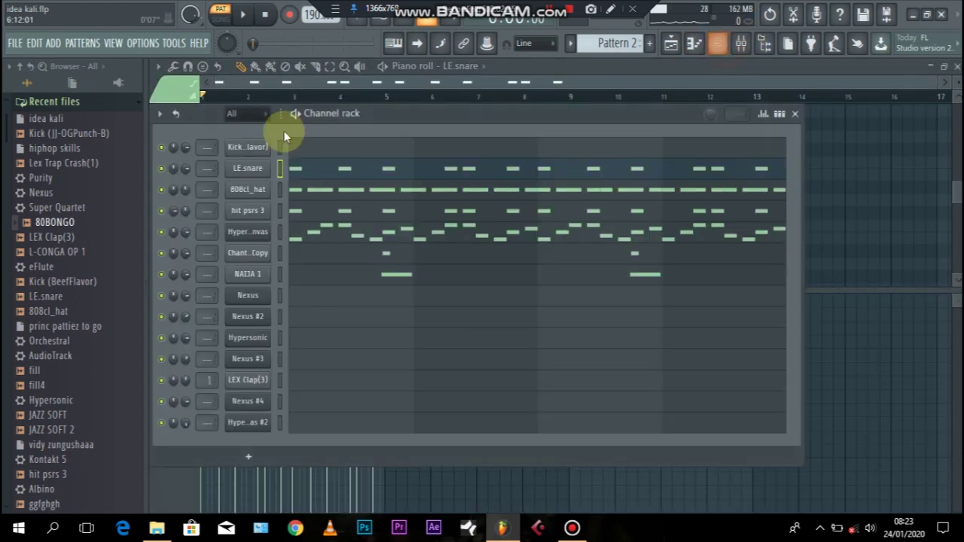
right_click(159, 174)
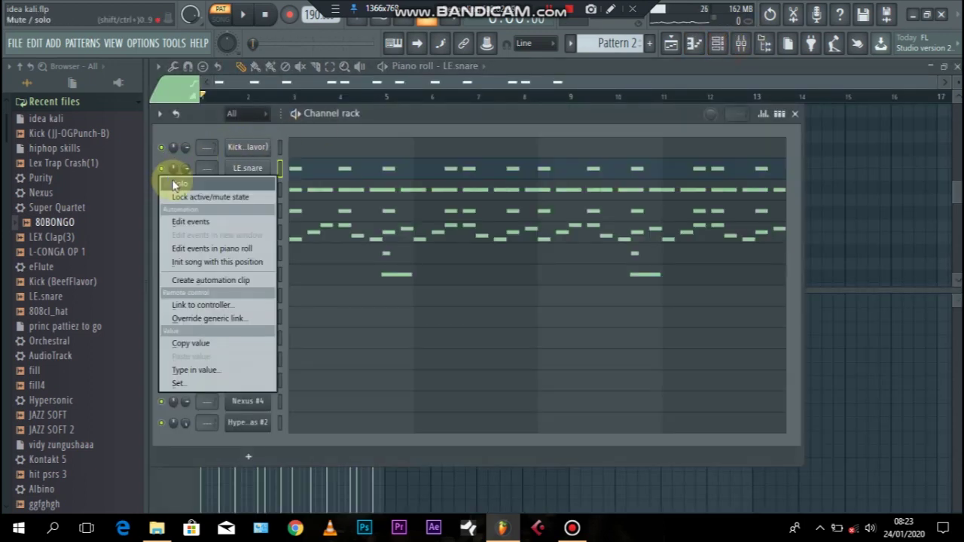
click(173, 182)
click(310, 169)
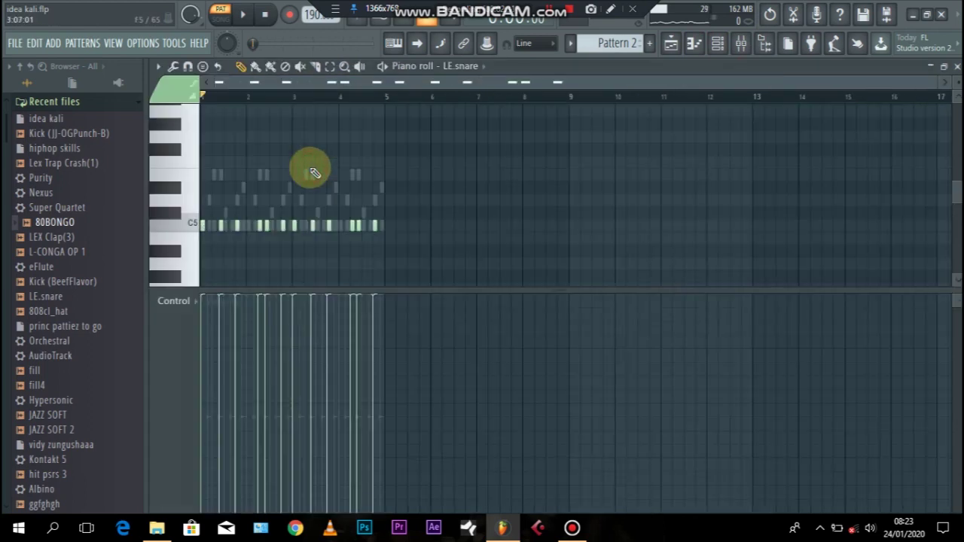
Lower the LE.snare note velocities to about 45% during playback, then raise them back to maximum.
key(space)
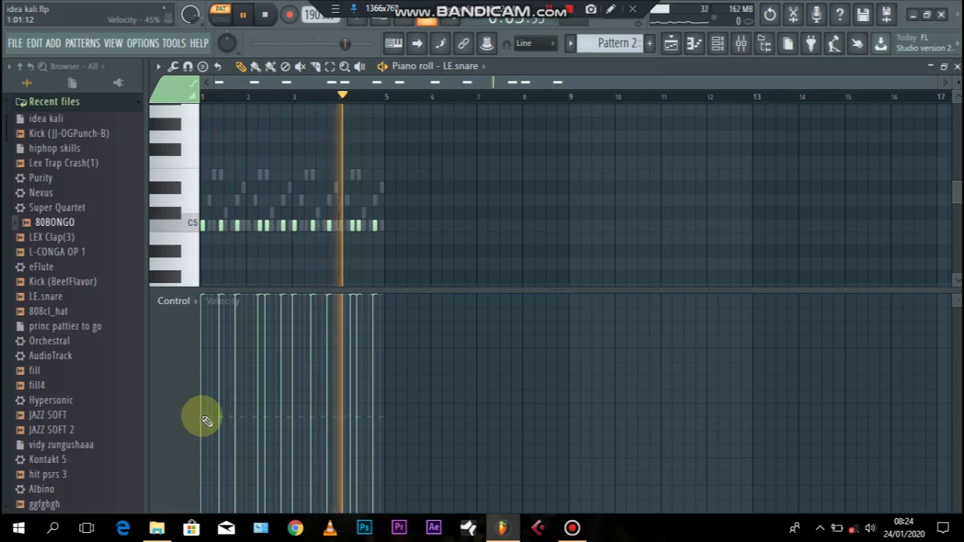
drag(200, 416, 375, 415)
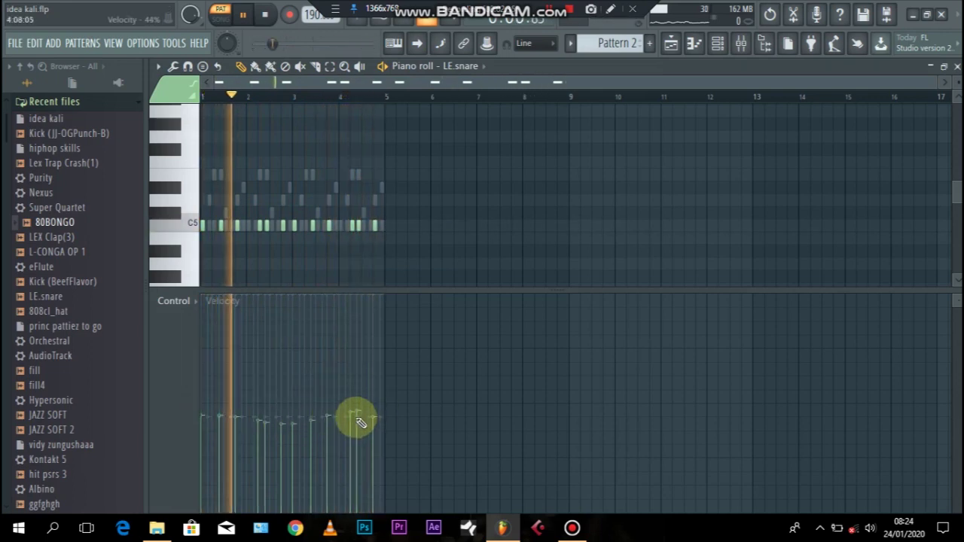
key(space)
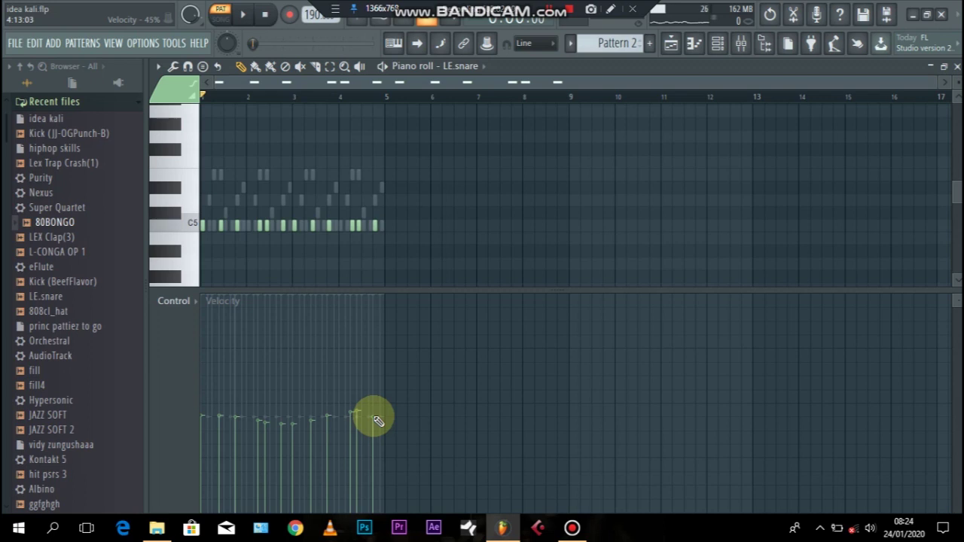
mouse_move(376, 420)
mouse_down()
mouse_move(376, 286)
mouse_move(189, 279)
mouse_up()
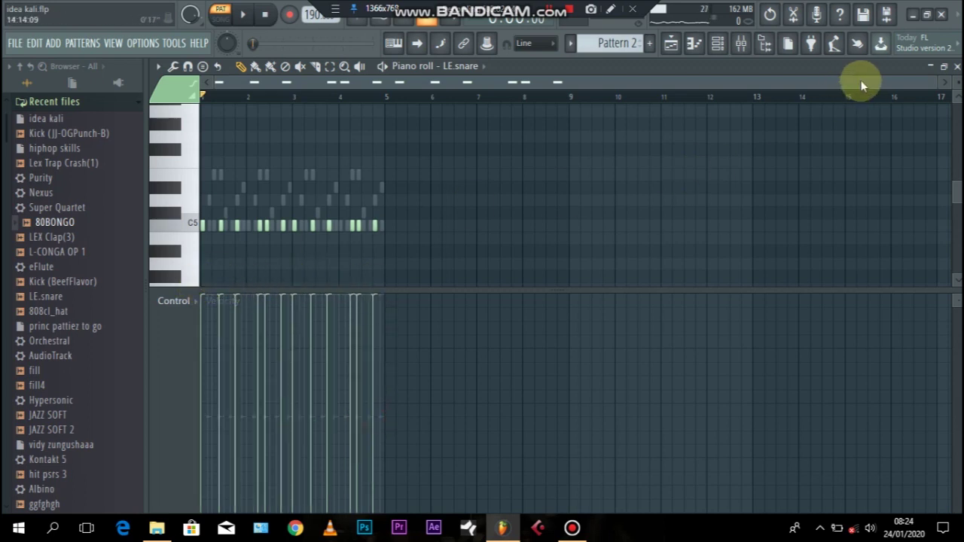
Close the snare notes and examine the velocities of the 808cl_hat notes in the piano roll.
click(955, 67)
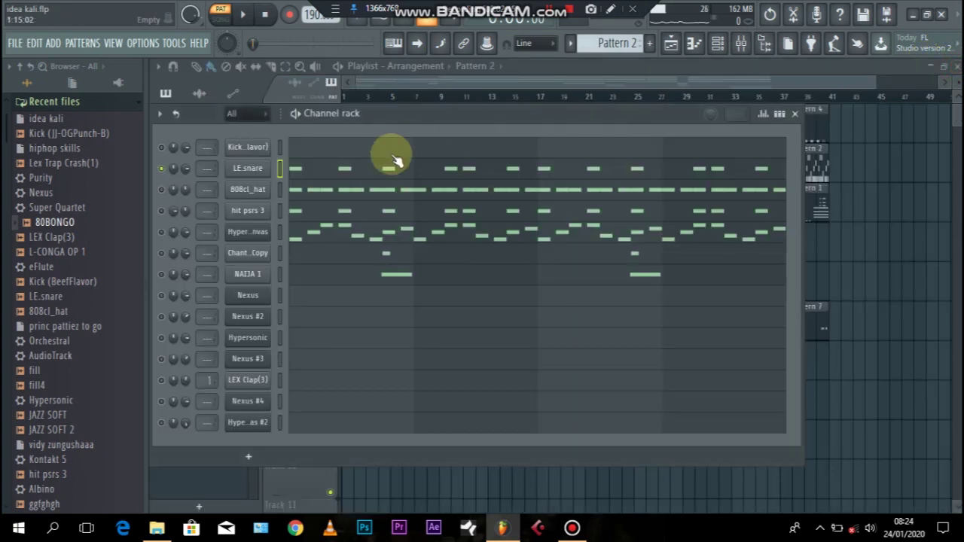
click(325, 194)
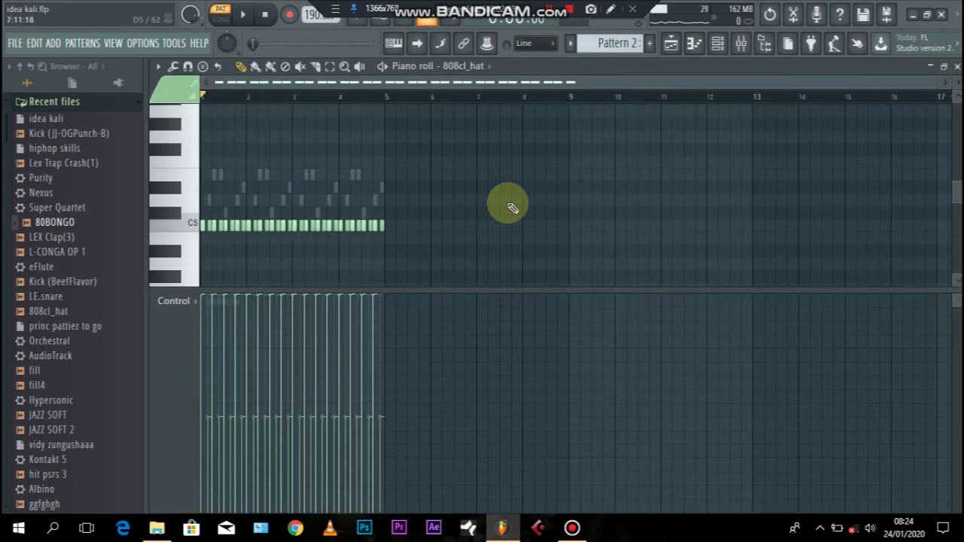
click(956, 68)
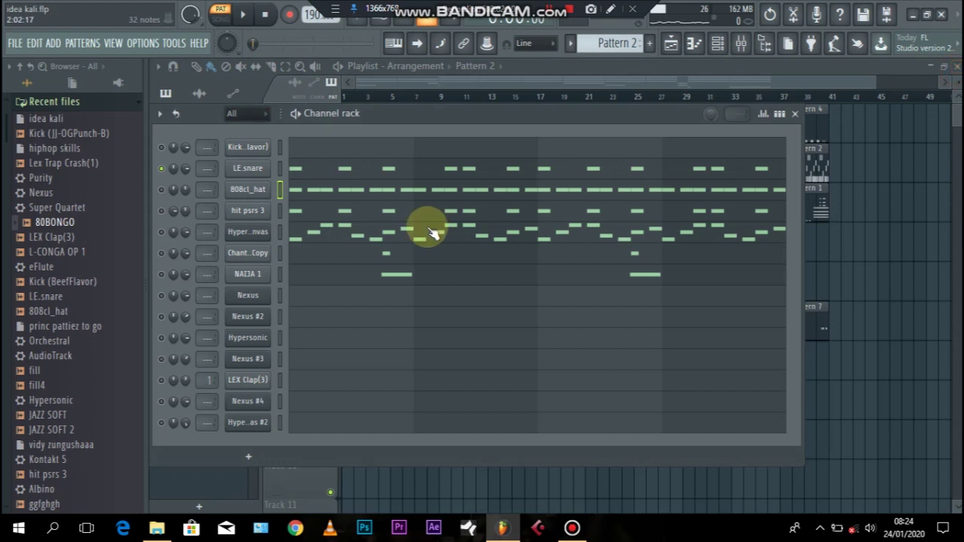
Open the Hyper Canvas notes of Pattern 2 in the piano roll, mute LE.snare and unmute Hyper Canvas during playback.
click(324, 233)
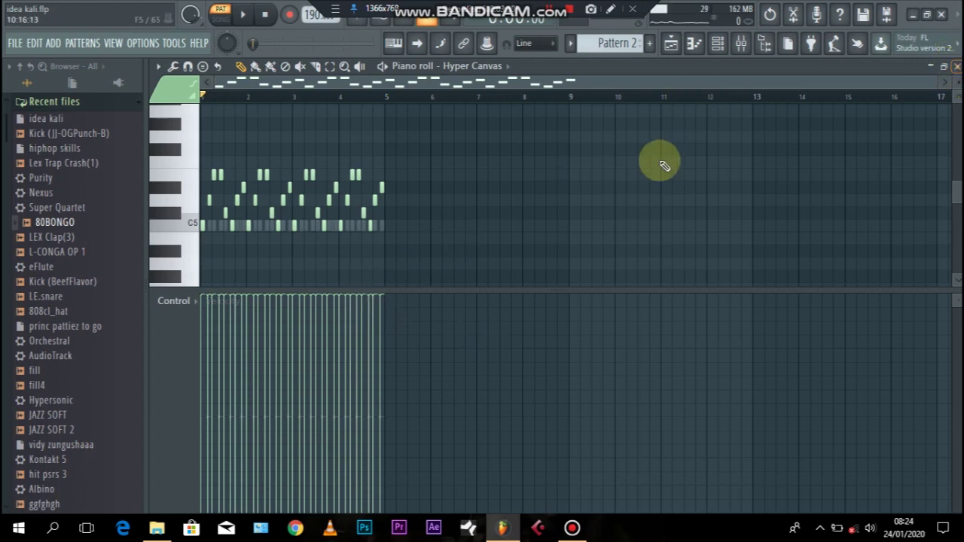
key(space)
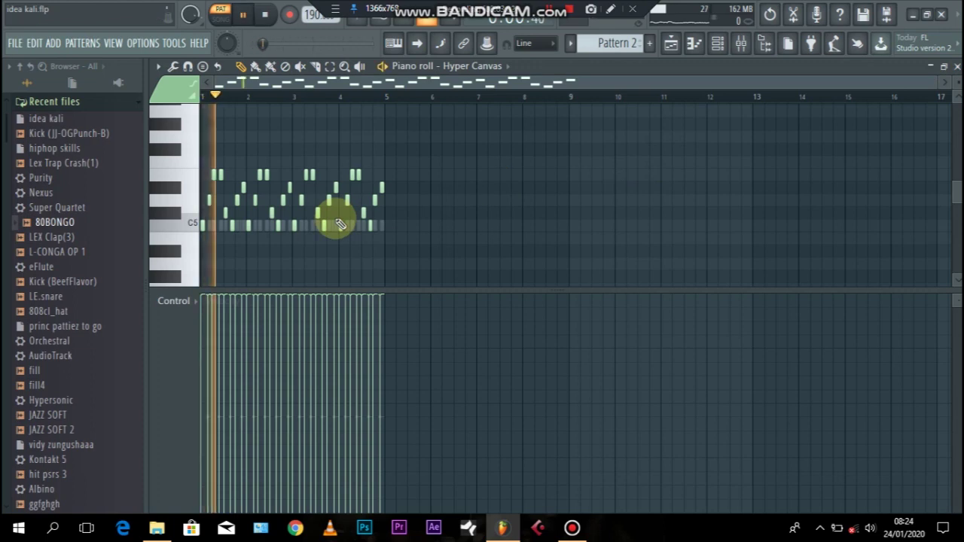
click(739, 43)
click(160, 168)
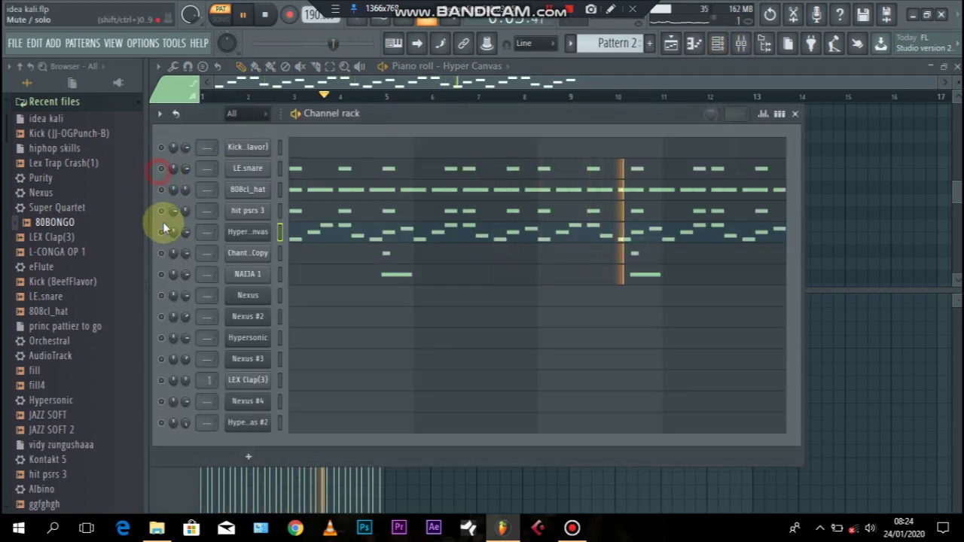
click(828, 175)
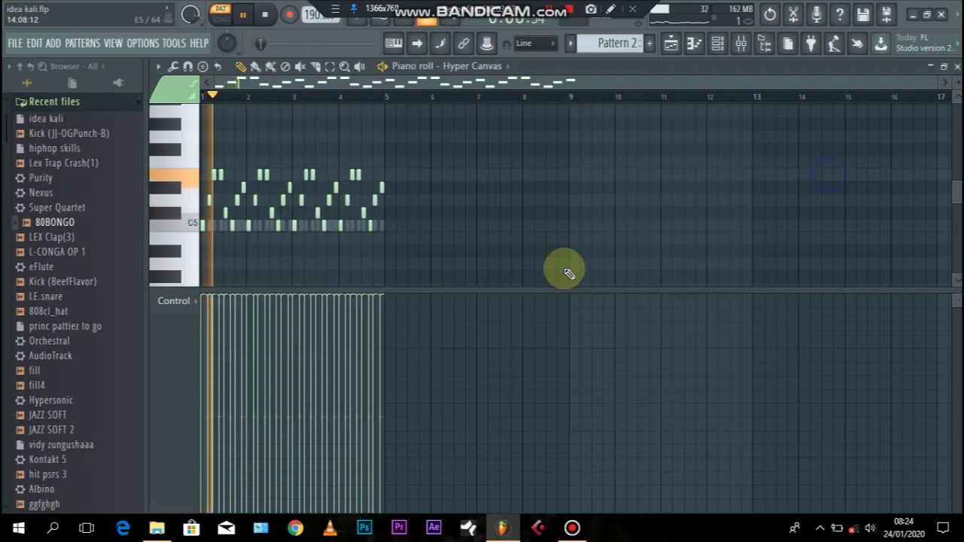
Lower the Hyper Canvas note velocities to about 52% during playback, then raise them back to 100% and replay.
mouse_move(383, 400)
mouse_down()
mouse_move(219, 411)
mouse_move(344, 396)
mouse_move(377, 405)
mouse_up()
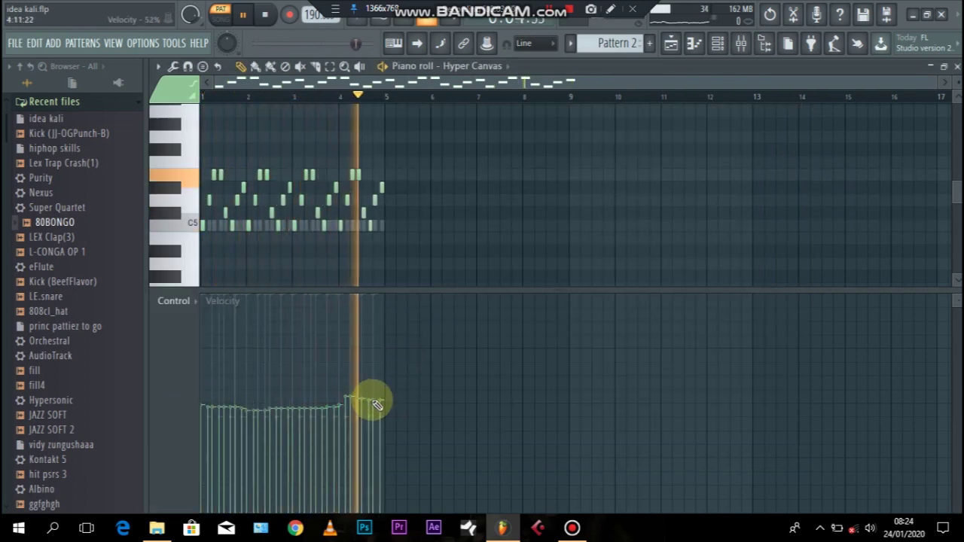
key(space)
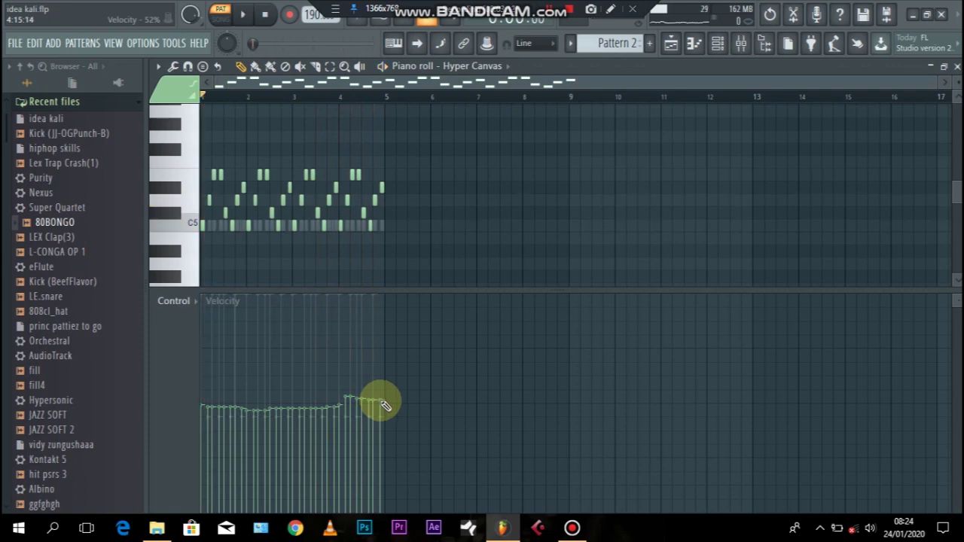
mouse_move(383, 406)
mouse_down()
mouse_move(377, 302)
mouse_move(294, 259)
mouse_move(402, 269)
mouse_move(204, 324)
mouse_move(294, 295)
mouse_move(221, 301)
mouse_move(383, 299)
mouse_move(204, 288)
mouse_up()
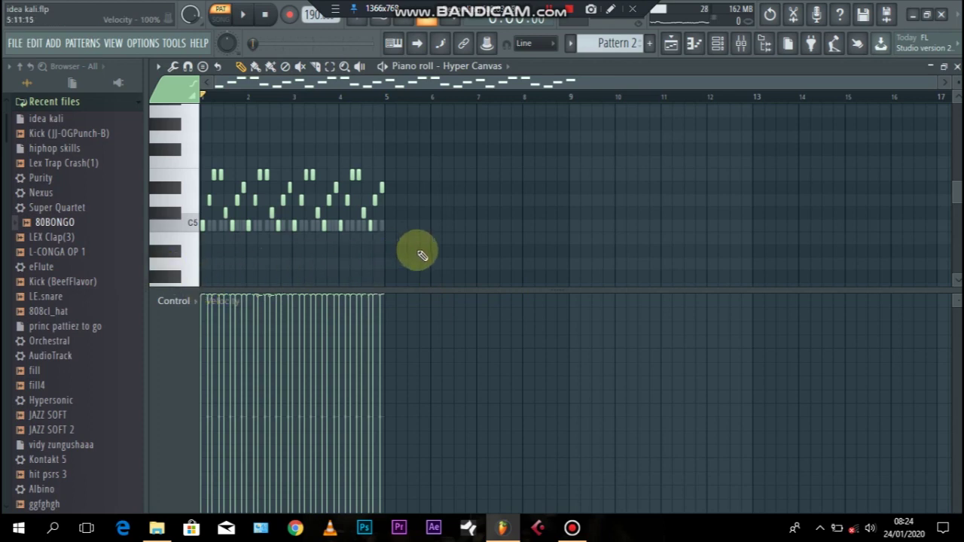
key(space)
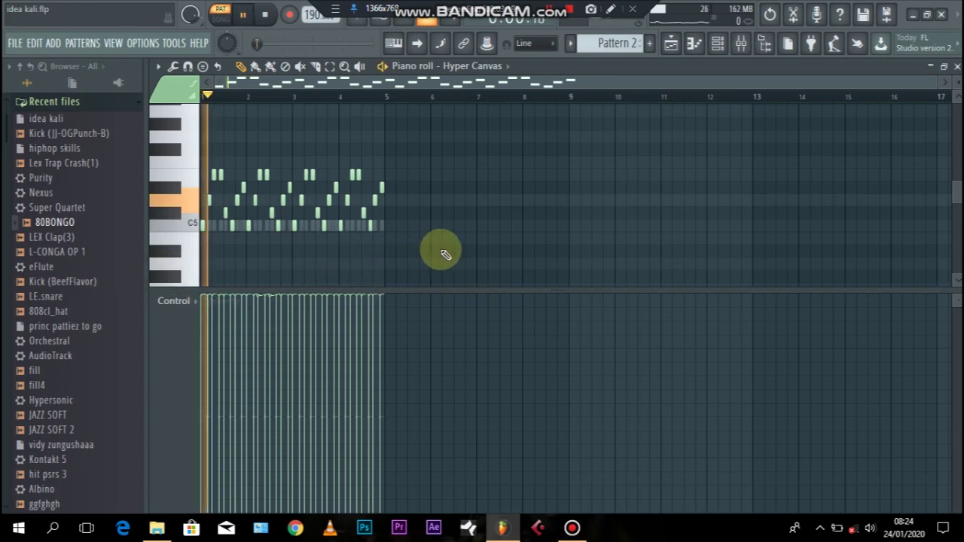
Stop playback, close the Hyper Canvas notes and turn off solo on that channel.
click(956, 67)
key(space)
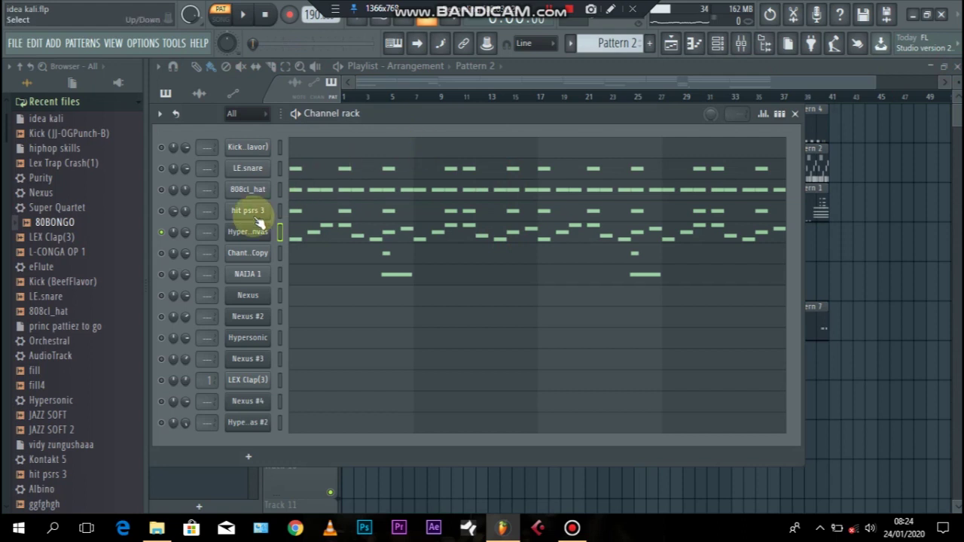
click(162, 230)
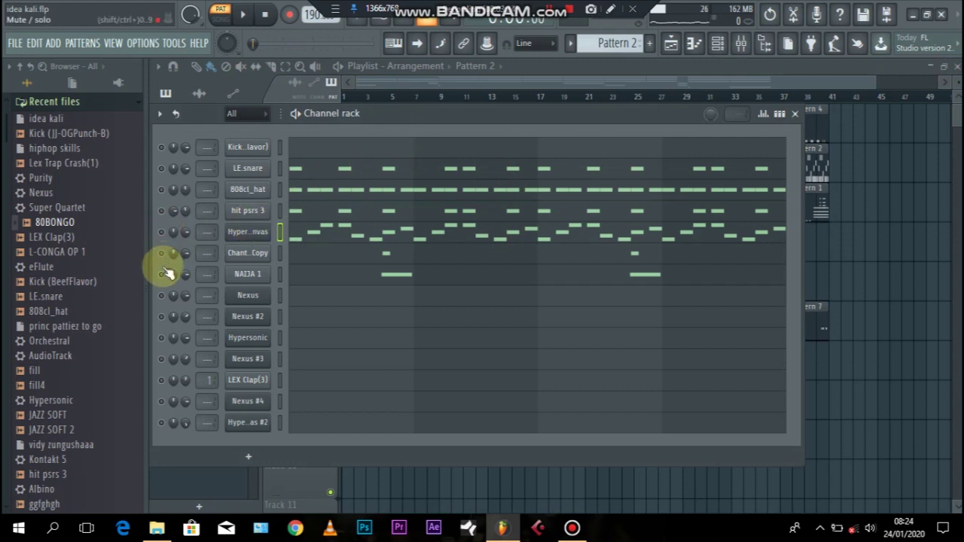
right_click(161, 236)
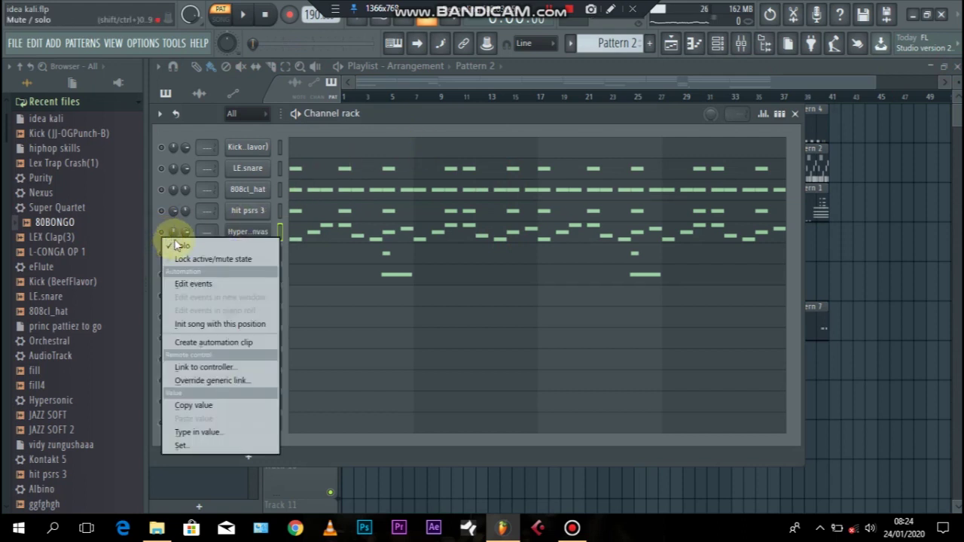
click(180, 247)
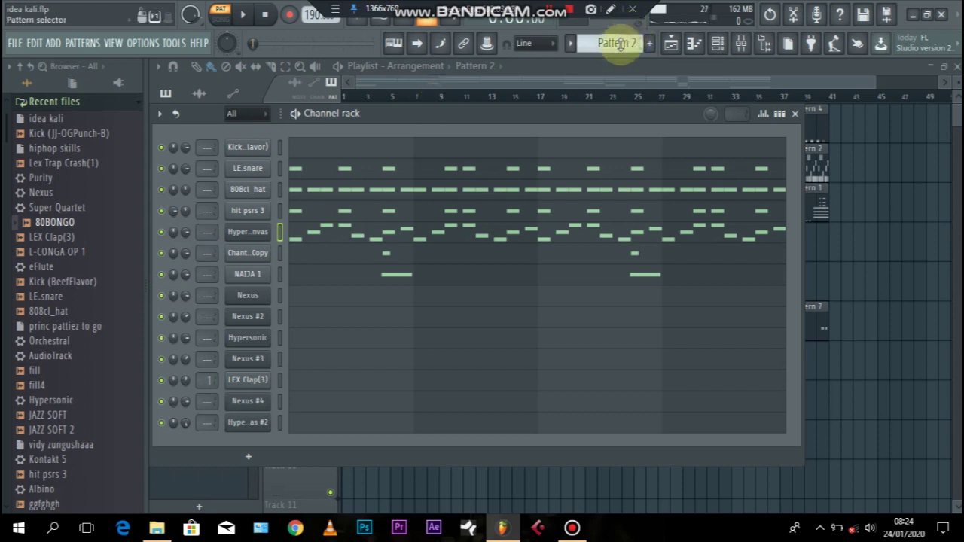
Switch to Pattern 1, solo the Nexus channel and play its notes in the piano roll.
scroll(640, 43, up, 1)
key(minus)
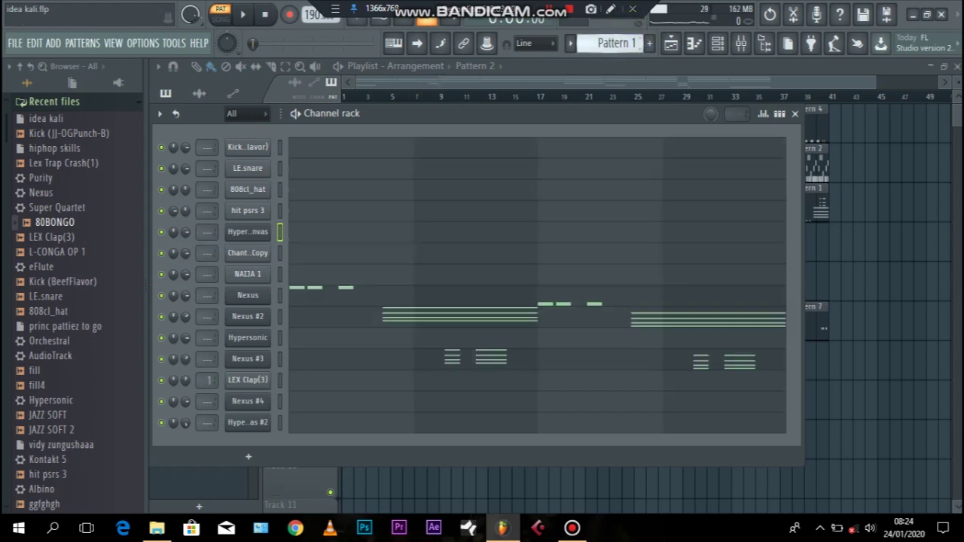
right_click(166, 298)
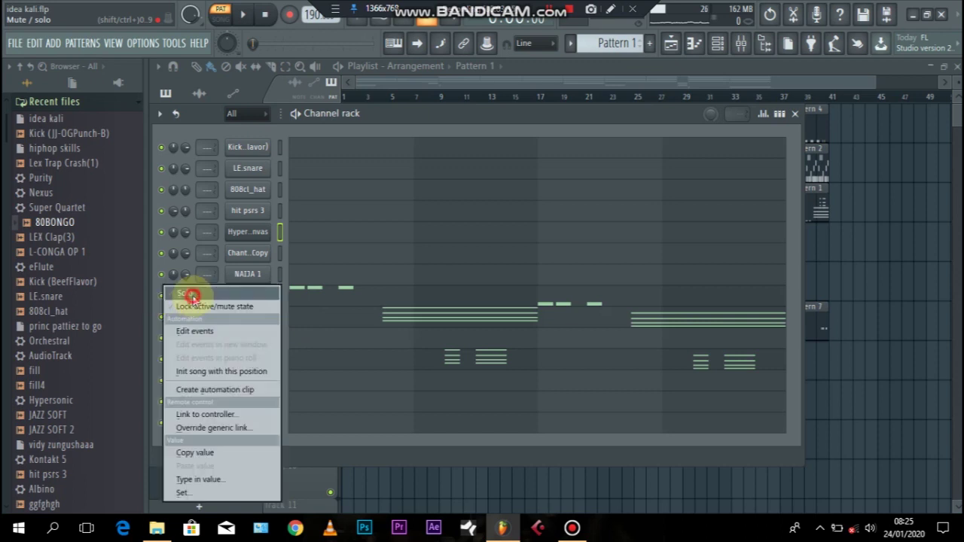
click(193, 296)
click(319, 293)
key(space)
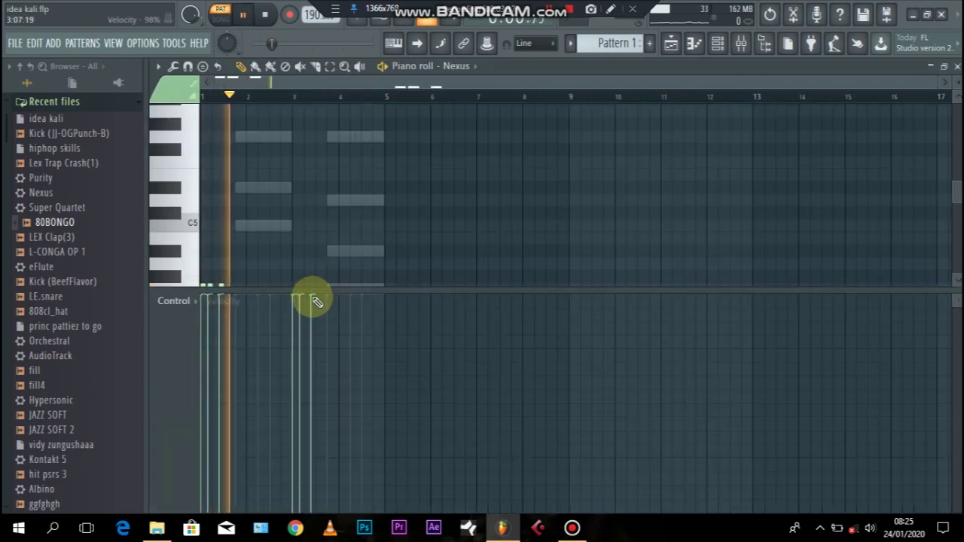
Enlarge the velocity lane and set the Nexus note velocities to about 64%, comparing them with full velocity during playback.
drag(313, 291, 349, 229)
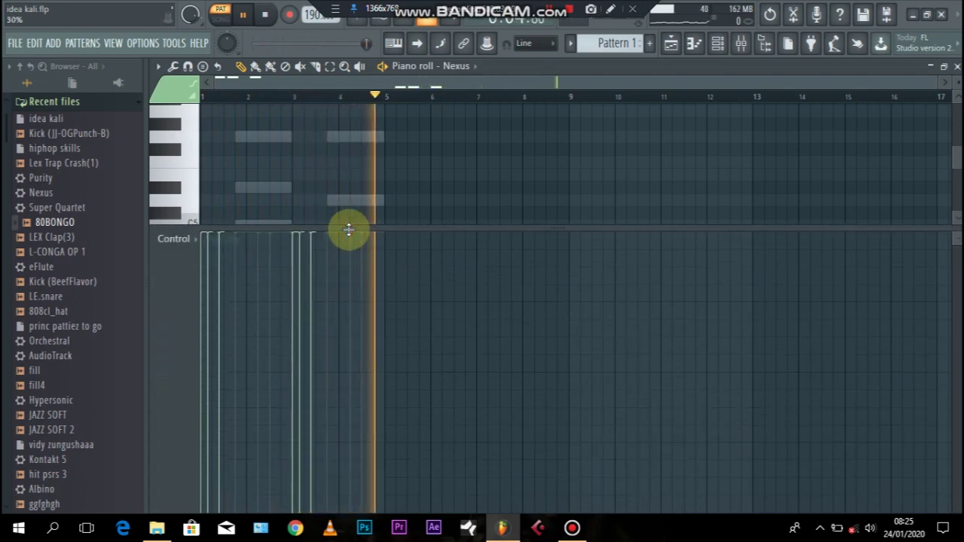
key(space)
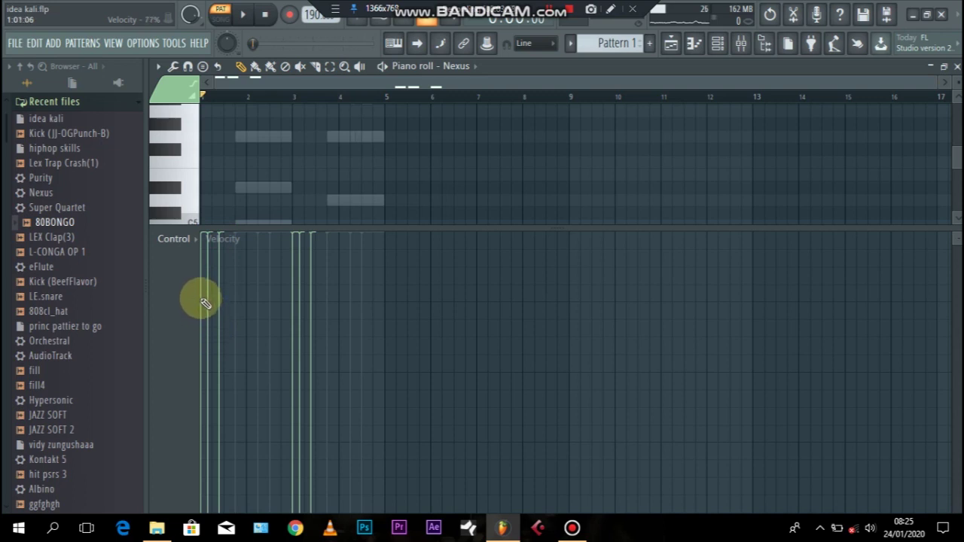
mouse_move(217, 306)
mouse_down()
mouse_move(312, 295)
mouse_move(196, 319)
mouse_move(263, 329)
mouse_up()
key(space)
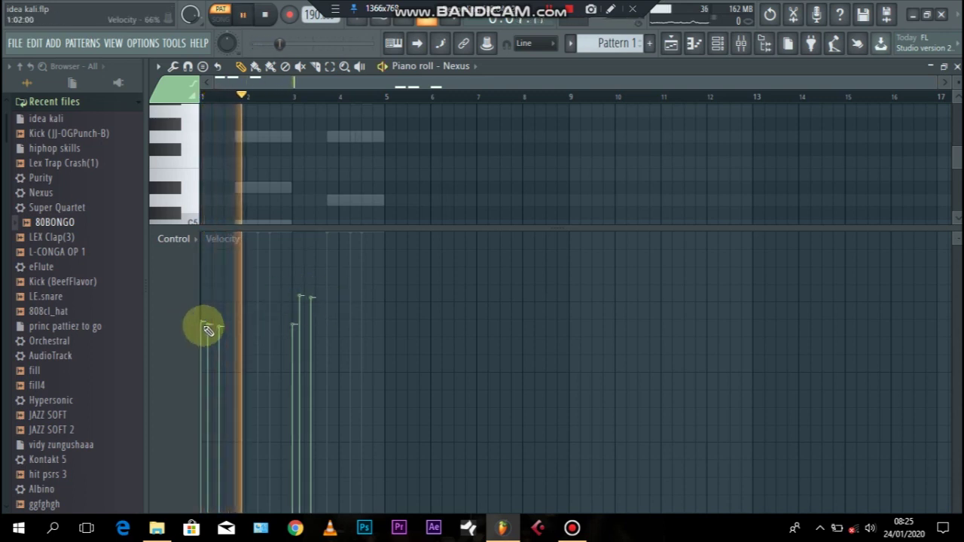
mouse_move(203, 324)
mouse_down()
mouse_move(201, 273)
mouse_move(366, 196)
mouse_move(124, 213)
mouse_up()
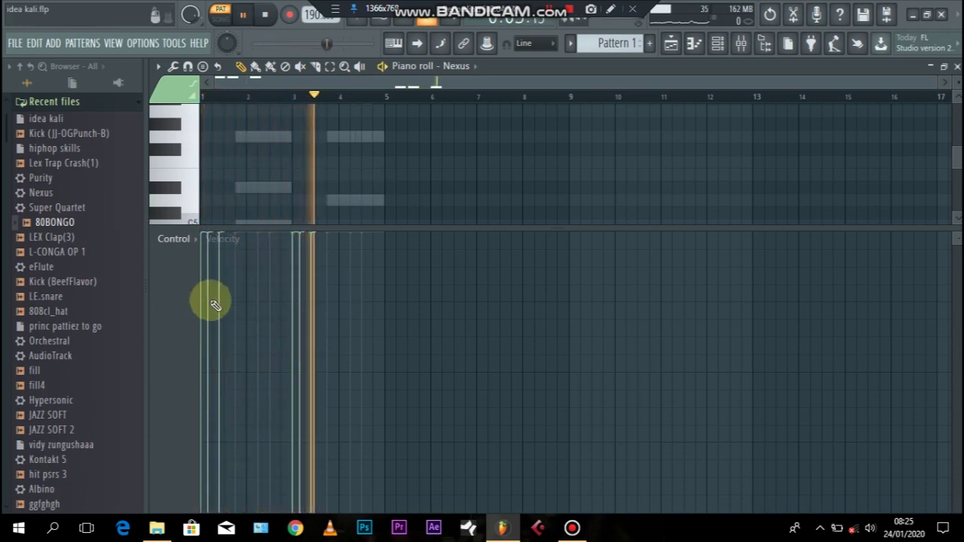
mouse_move(214, 335)
mouse_down()
mouse_move(200, 329)
mouse_move(346, 329)
mouse_move(221, 344)
mouse_move(204, 339)
mouse_move(346, 334)
mouse_up()
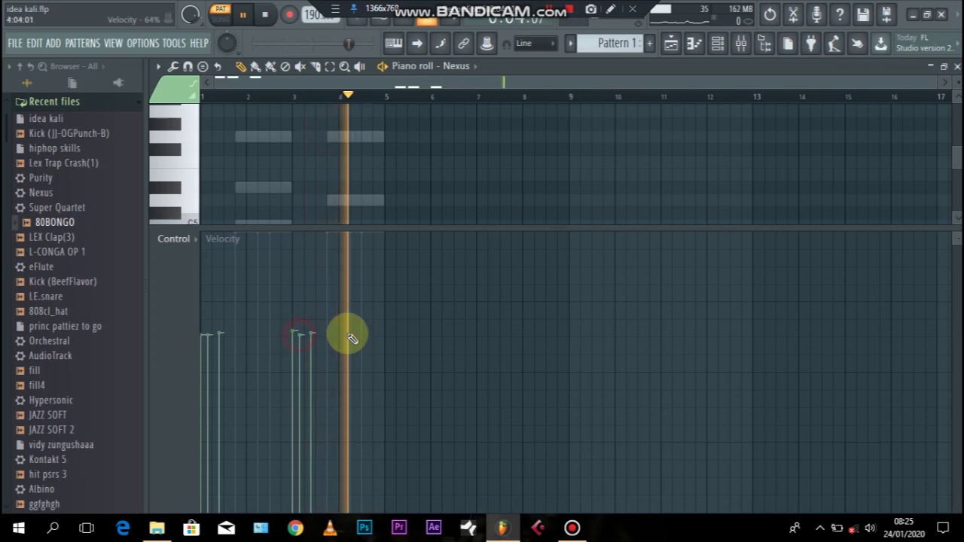
Unmute Nexus #2, open its notes in the piano roll and lower both chords' velocities to roughly half.
click(956, 66)
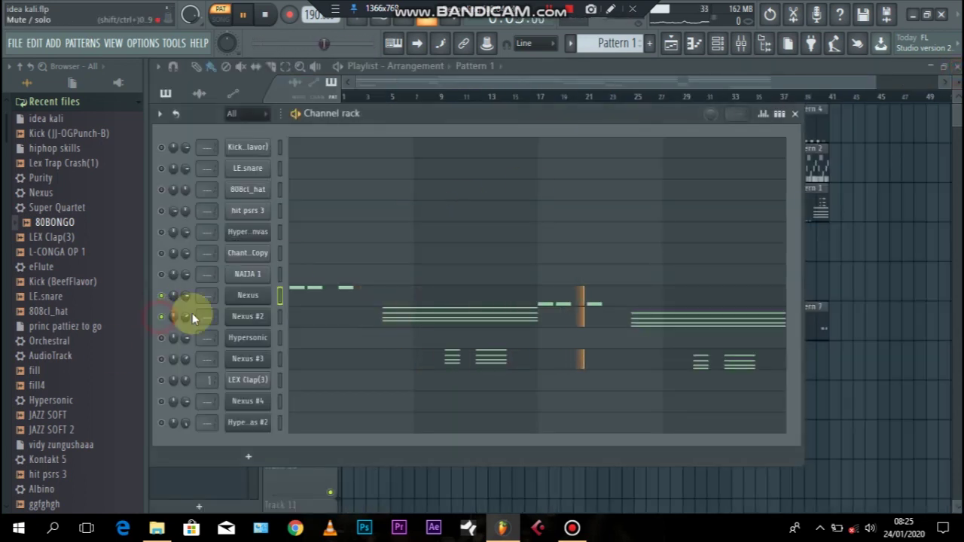
click(394, 322)
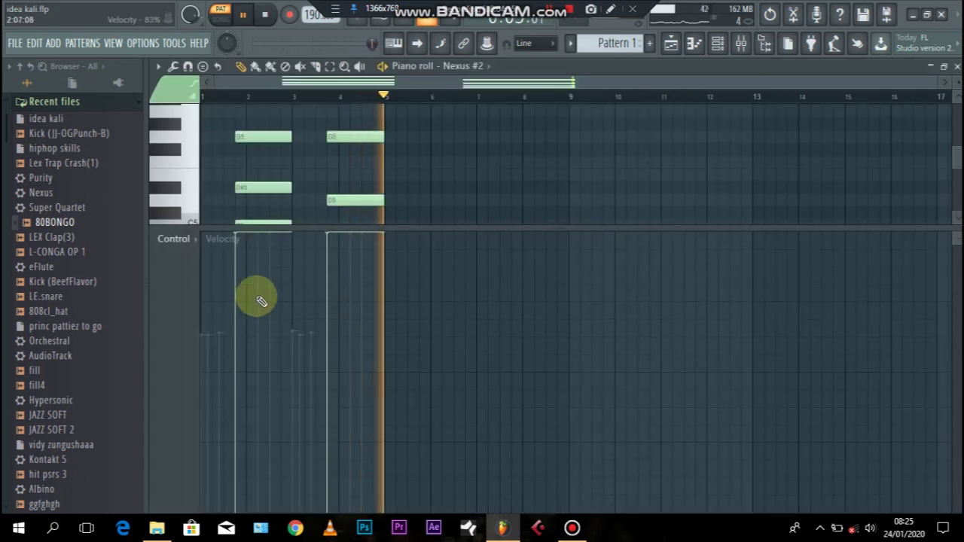
click(233, 328)
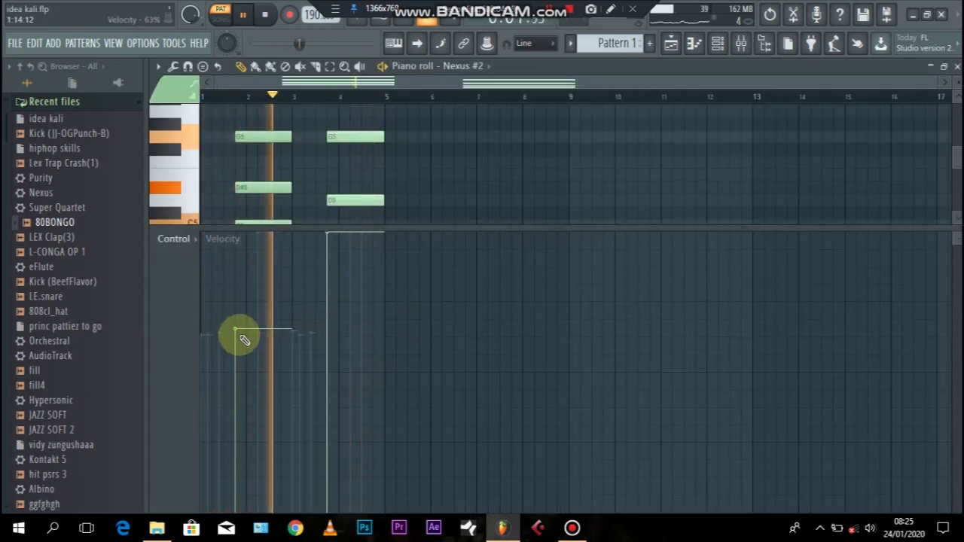
click(236, 240)
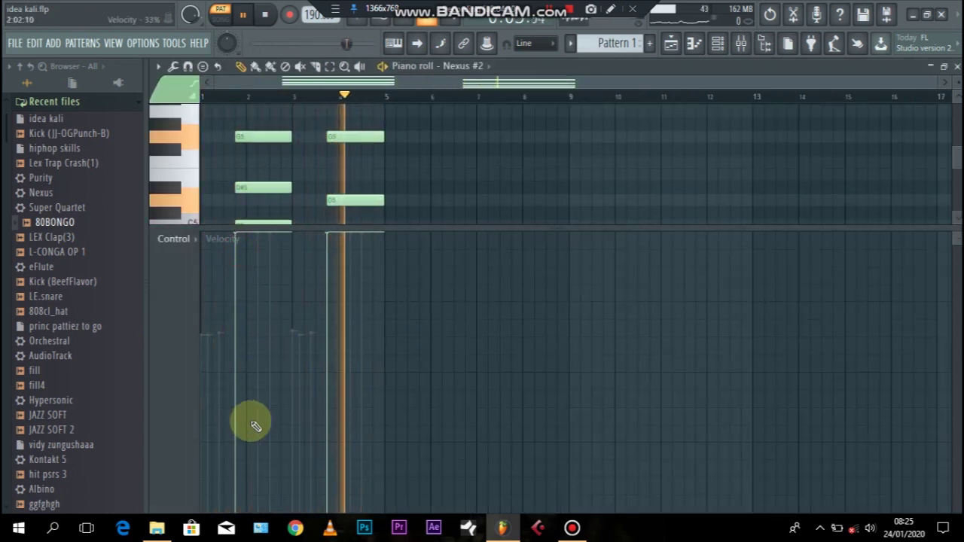
click(243, 383)
click(332, 384)
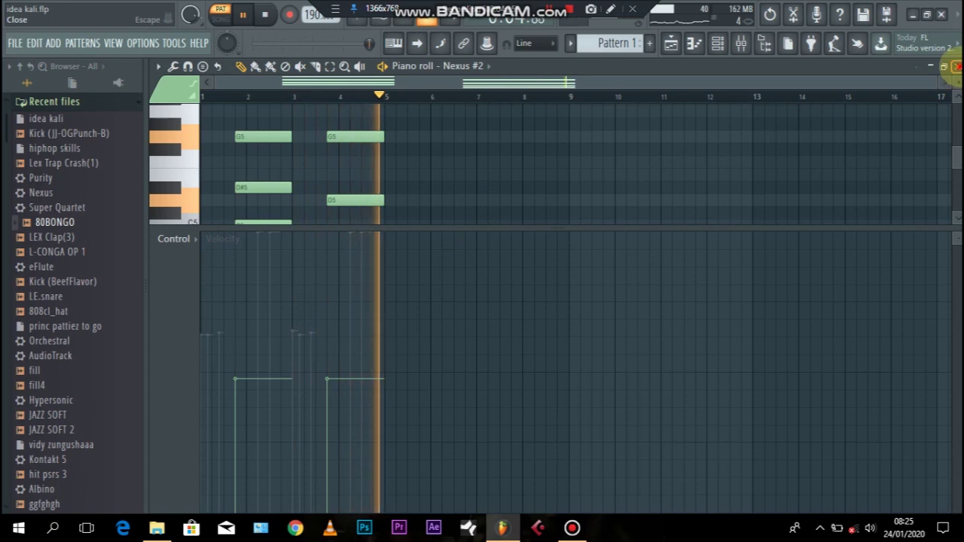
Unmute Nexus #3, open its notes in the piano roll and lower all their velocities to about 59%.
click(956, 66)
click(161, 359)
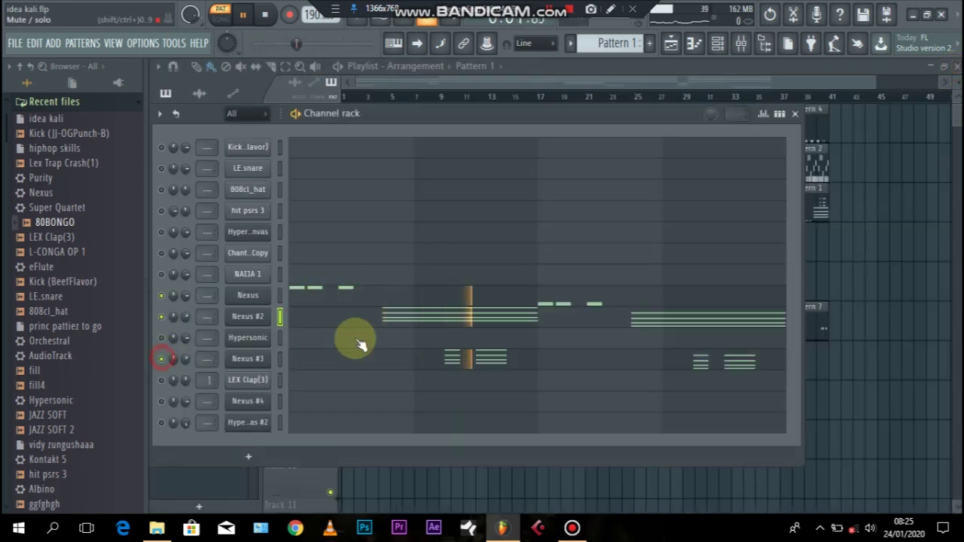
click(491, 360)
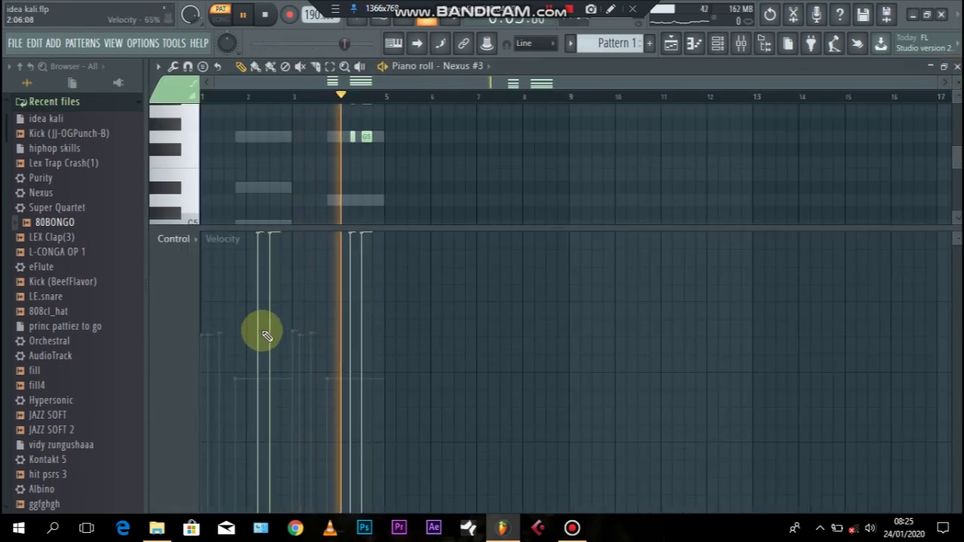
drag(251, 336, 283, 349)
drag(351, 347, 415, 347)
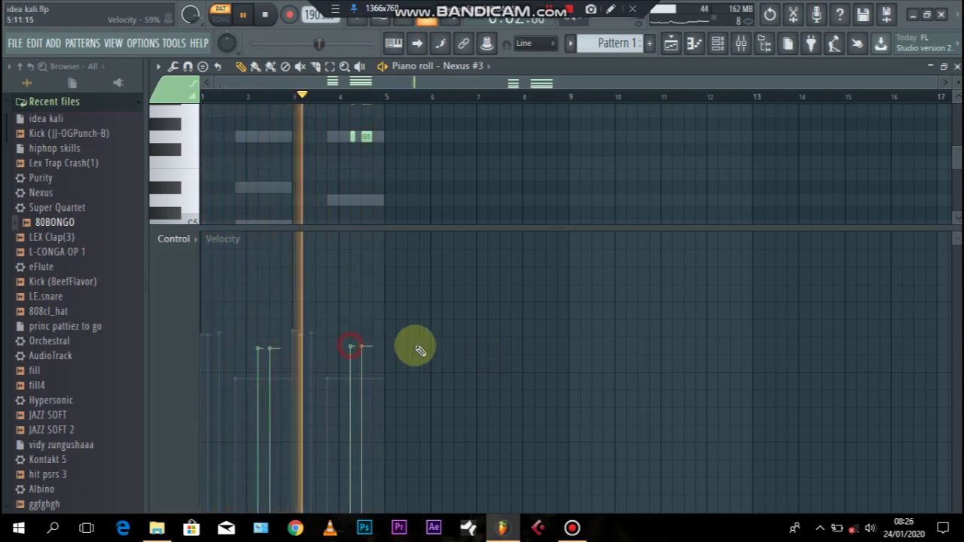
Close the piano roll, play in song mode and select the playlist range from bar 9 to bar 13.
click(957, 67)
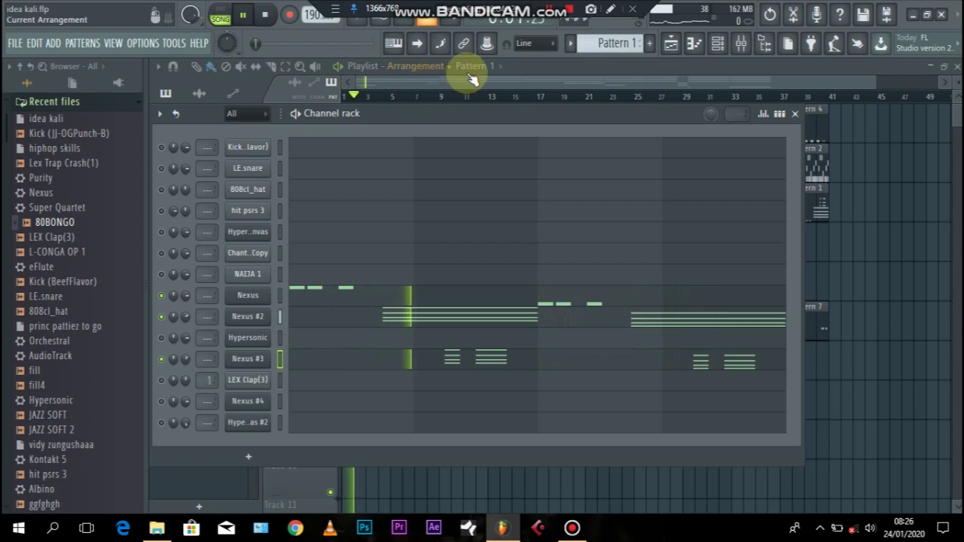
click(513, 81)
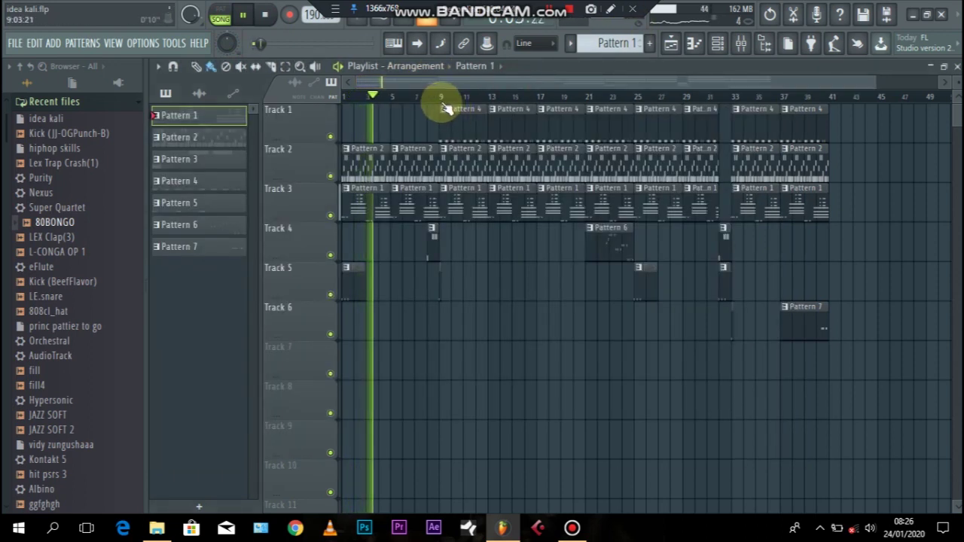
drag(440, 98, 491, 100)
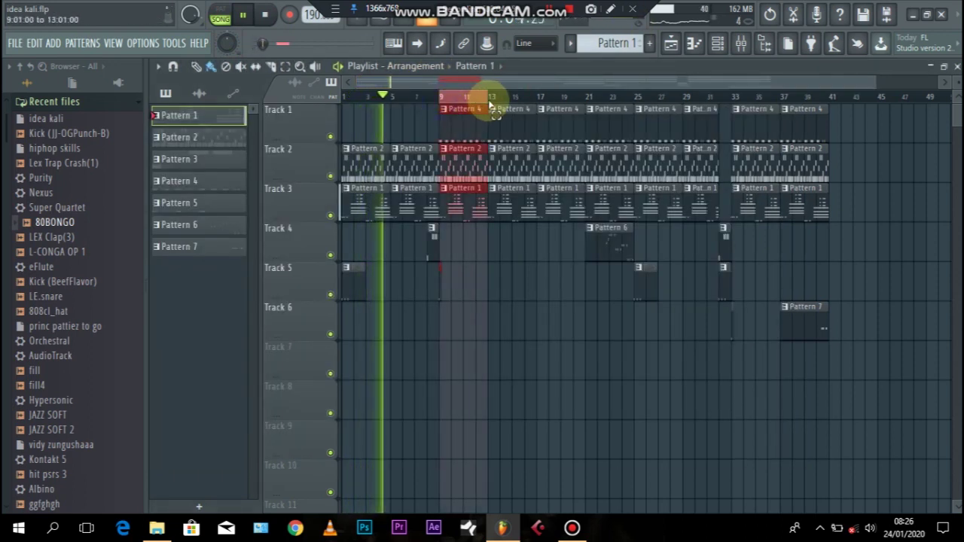
Show the channel rack for Pattern 2 and unmute LE.snare, 808cl_hat, hit psrs 3, Hyper Canvas, the Chant copy and NAIJA 1.
click(717, 43)
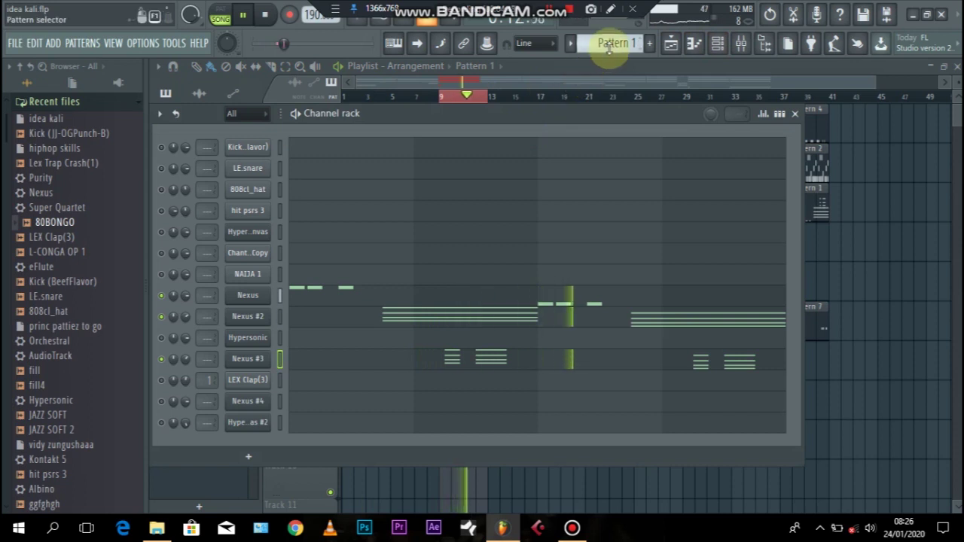
scroll(608, 47, down, 1)
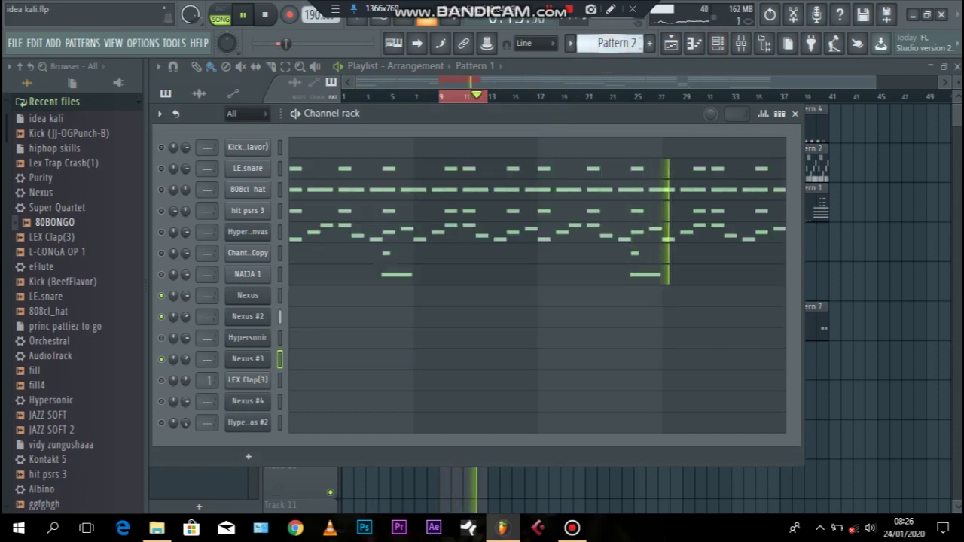
click(162, 168)
click(161, 189)
click(161, 211)
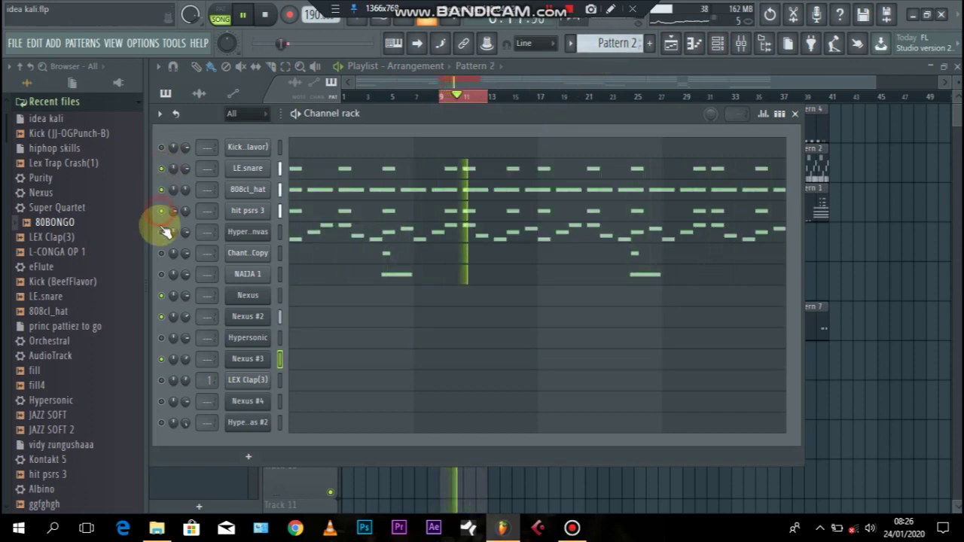
click(161, 232)
click(162, 254)
click(161, 275)
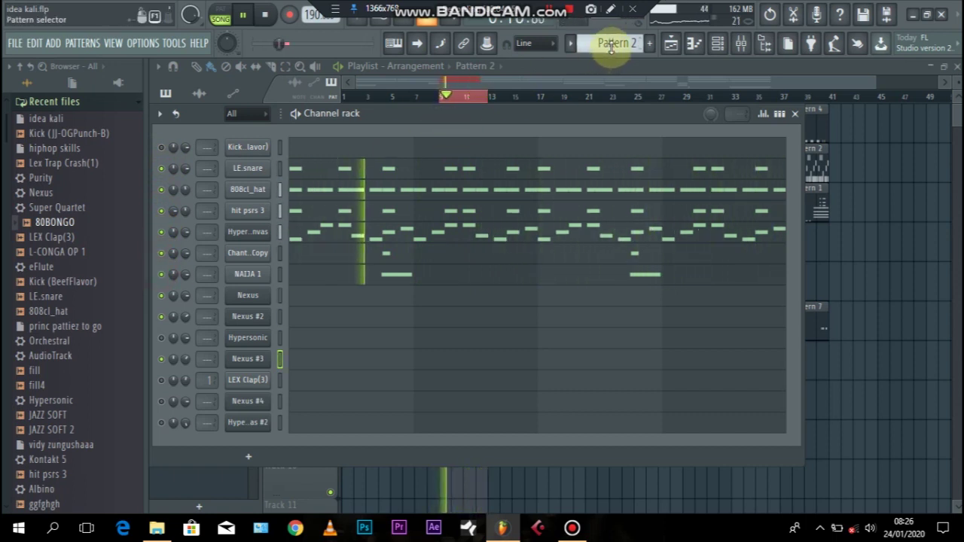
Stop playback, examine LE.snare's note velocities in the piano roll and return to the channel rack.
key(space)
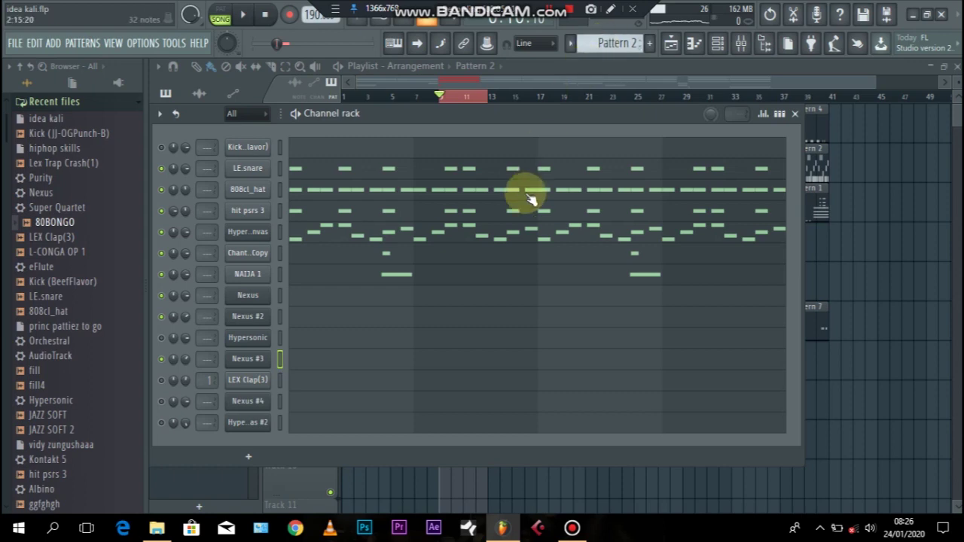
click(507, 170)
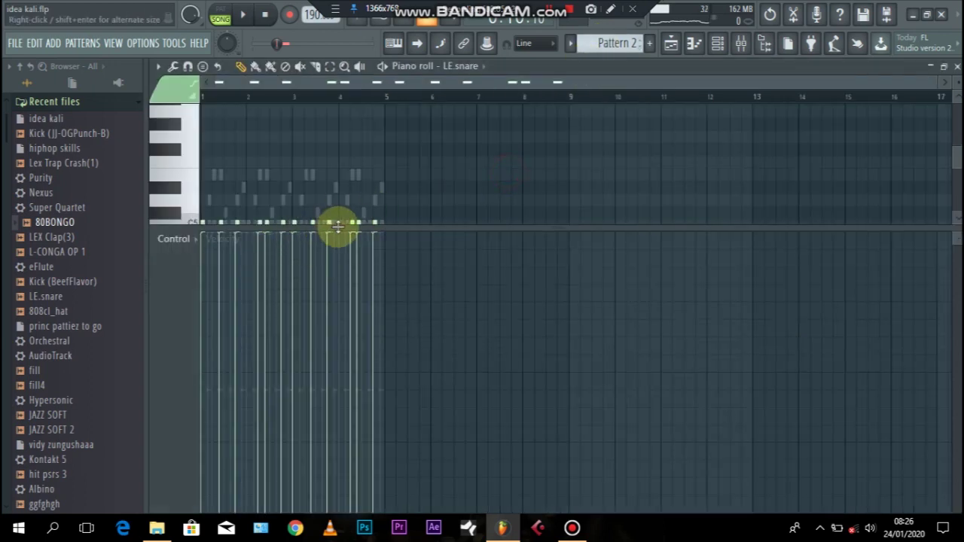
click(953, 66)
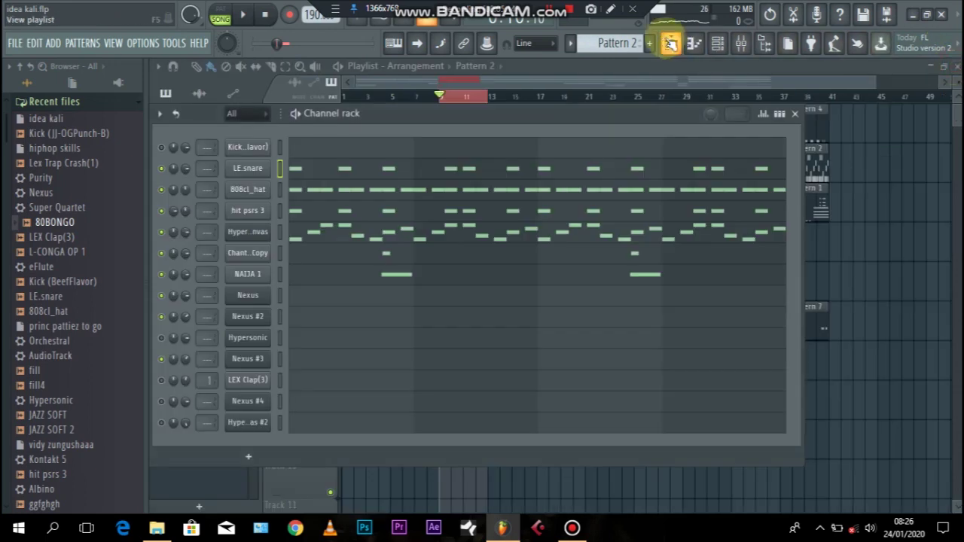
Show Pattern 3, unmute Hypersonic and play its notes in the piano roll with an enlarged velocity lane.
scroll(616, 43, down, 1)
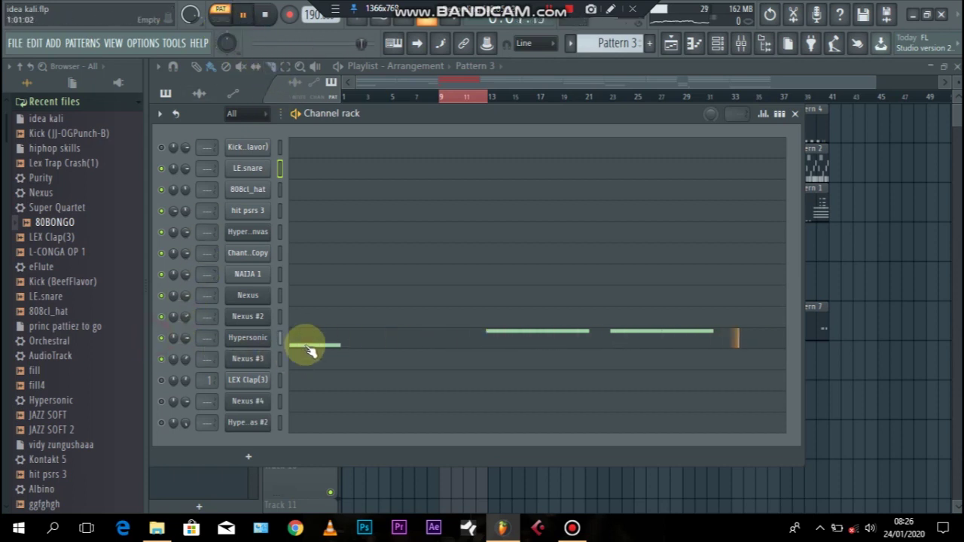
click(363, 343)
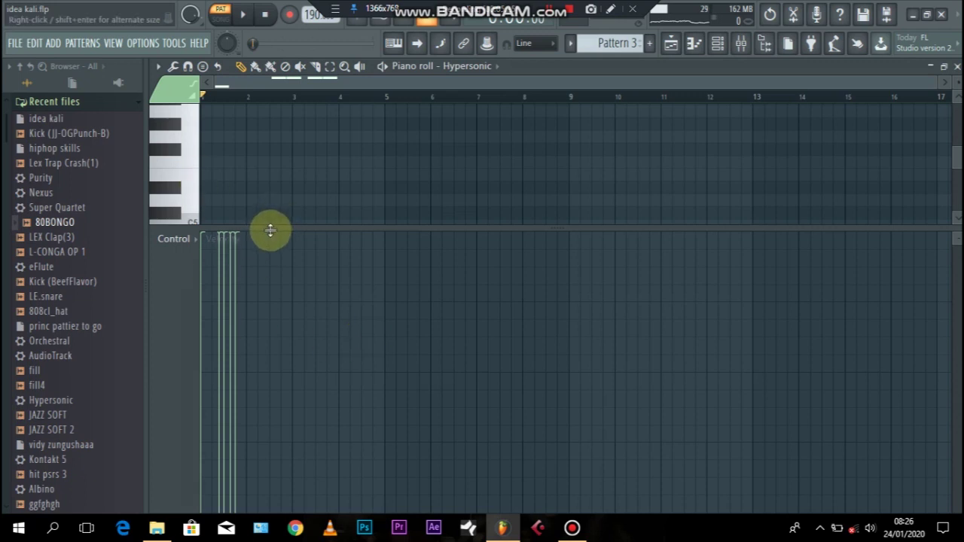
drag(270, 230, 321, 289)
key(space)
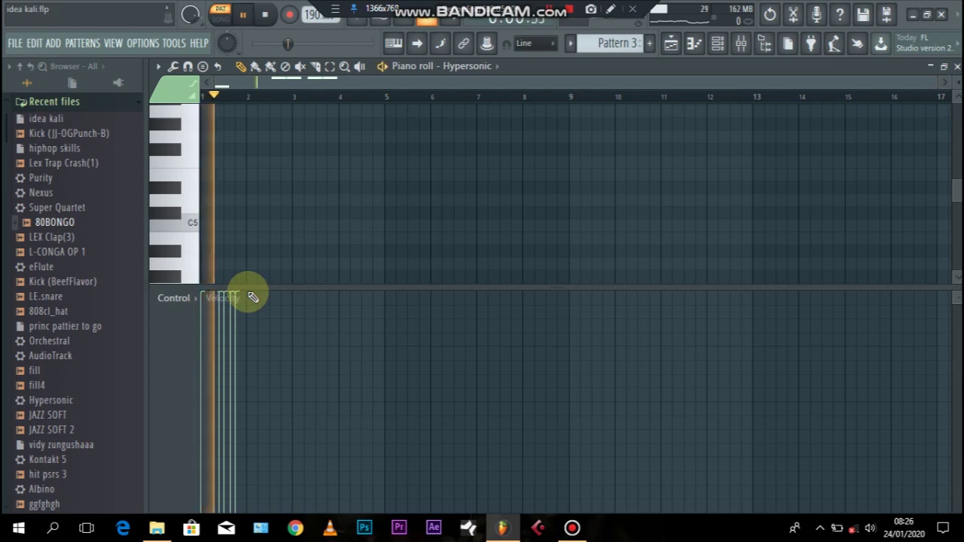
drag(255, 286, 265, 195)
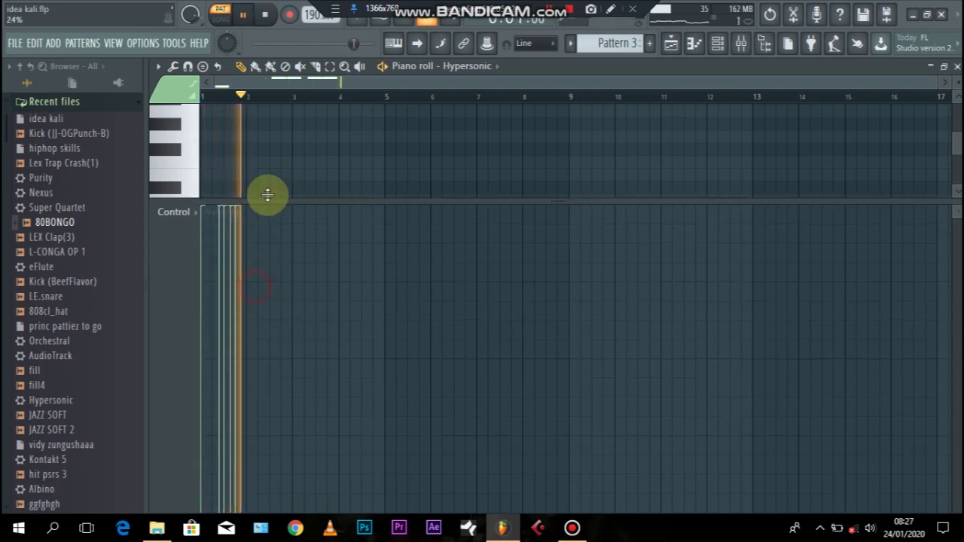
Lower all Hypersonic note velocities to about 85% and again to about 50%, playing the pattern to compare.
mouse_move(208, 236)
mouse_down()
mouse_move(215, 220)
mouse_move(248, 222)
mouse_move(224, 218)
mouse_move(219, 250)
mouse_move(233, 251)
mouse_move(209, 252)
mouse_move(221, 249)
mouse_up()
key(space)
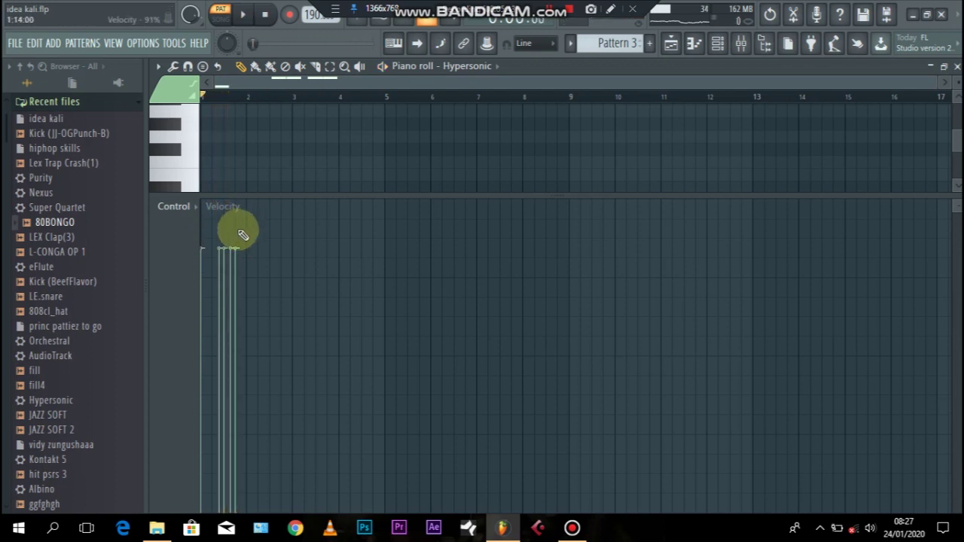
drag(206, 365, 263, 357)
key(space)
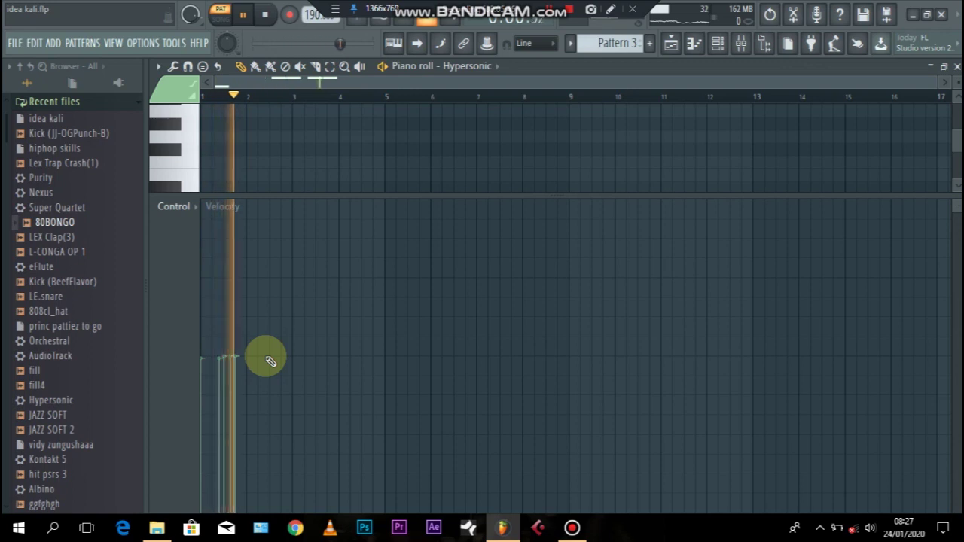
key(space)
Raise all Hypersonic note velocities back to 100% and play the pattern.
drag(206, 362, 301, 65)
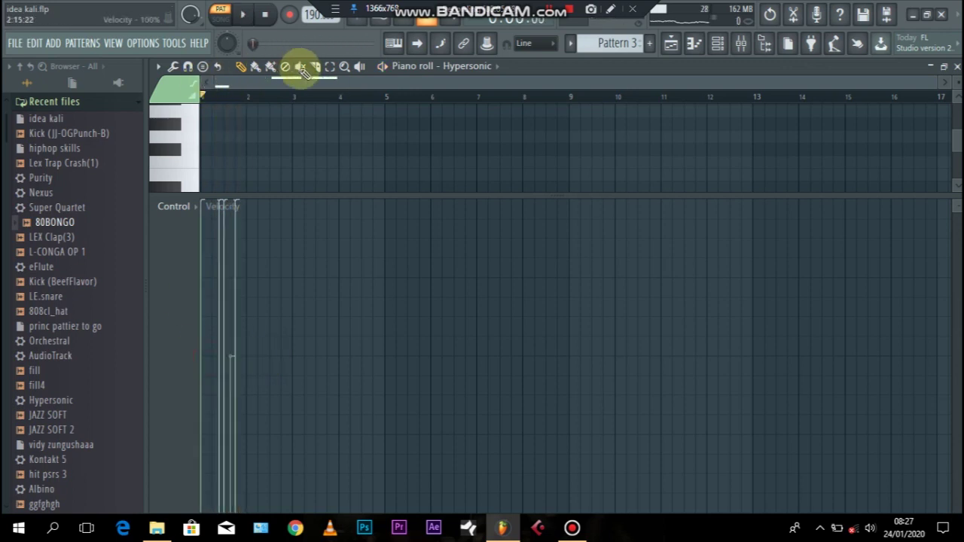
key(space)
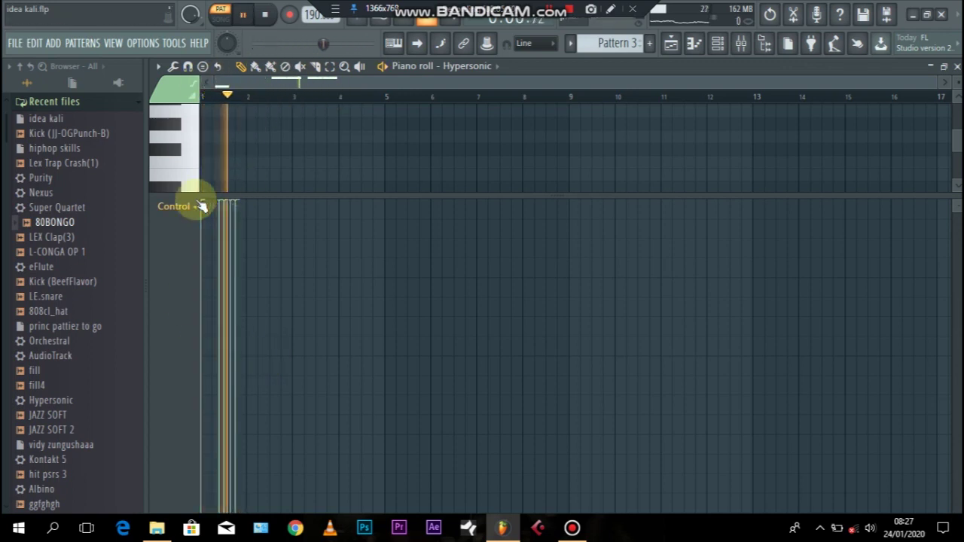
key(space)
Lower Hypersonic's first velocity to about 94% and the others to about 88%, play the pattern and close the piano roll.
click(203, 217)
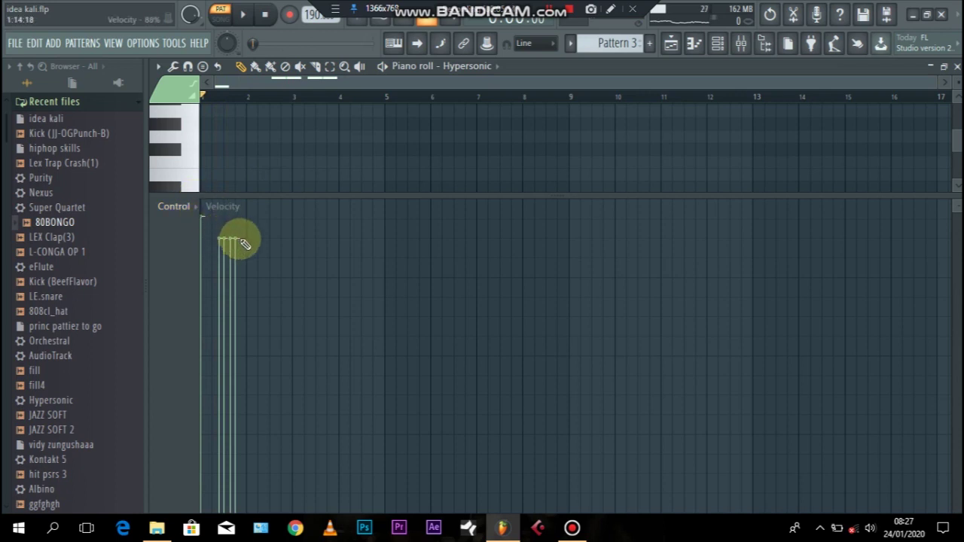
key(space)
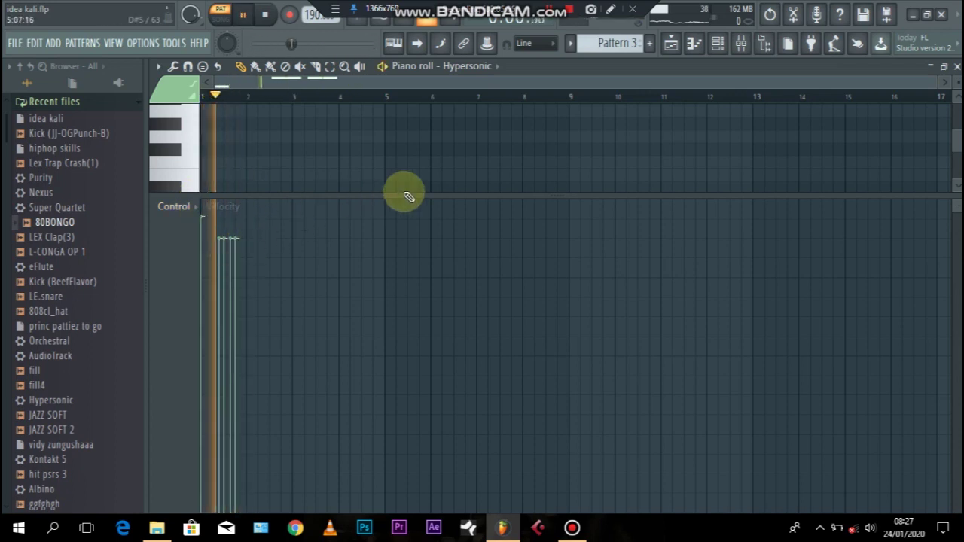
key(space)
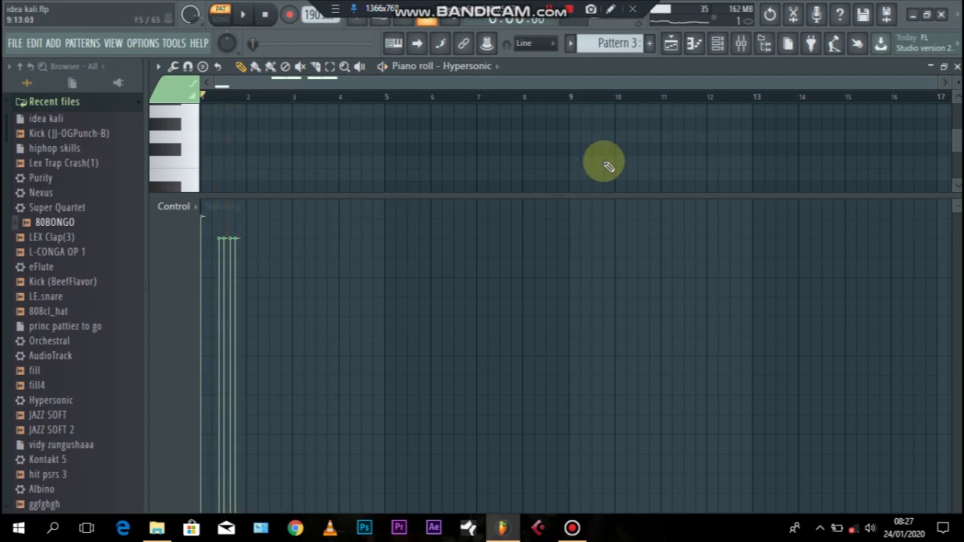
click(957, 68)
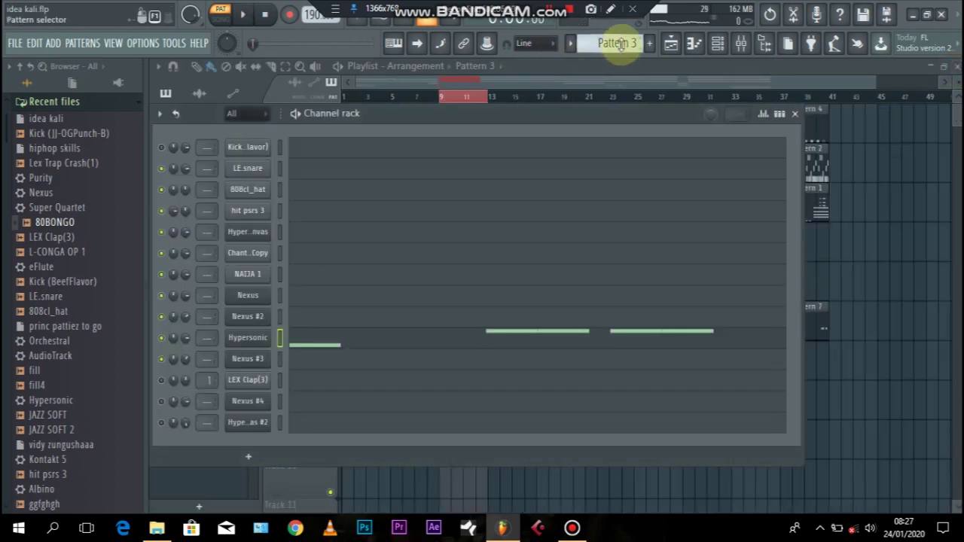
Show Pattern 4, unmute the BeefFlavor kick and play it with its notes open in the piano roll.
scroll(618, 43, down, 1)
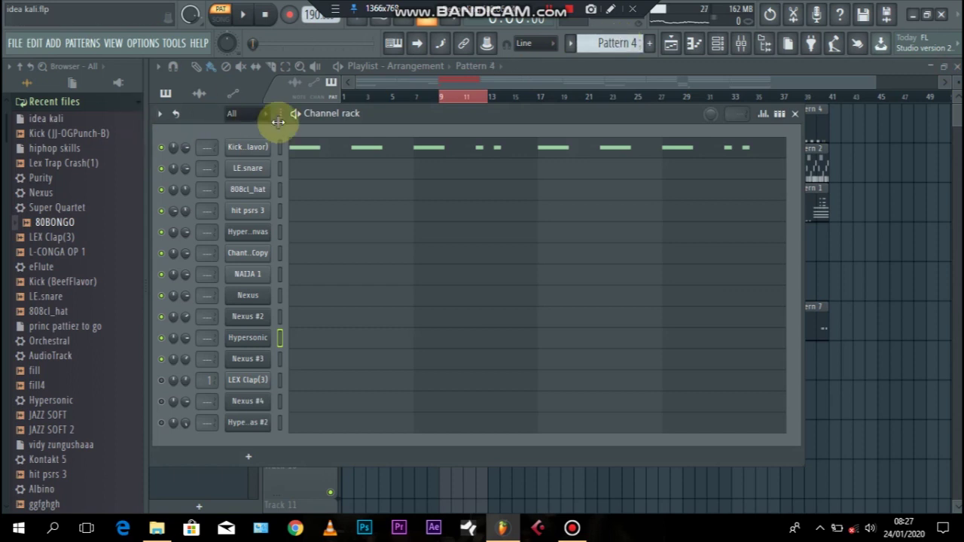
key(space)
click(341, 149)
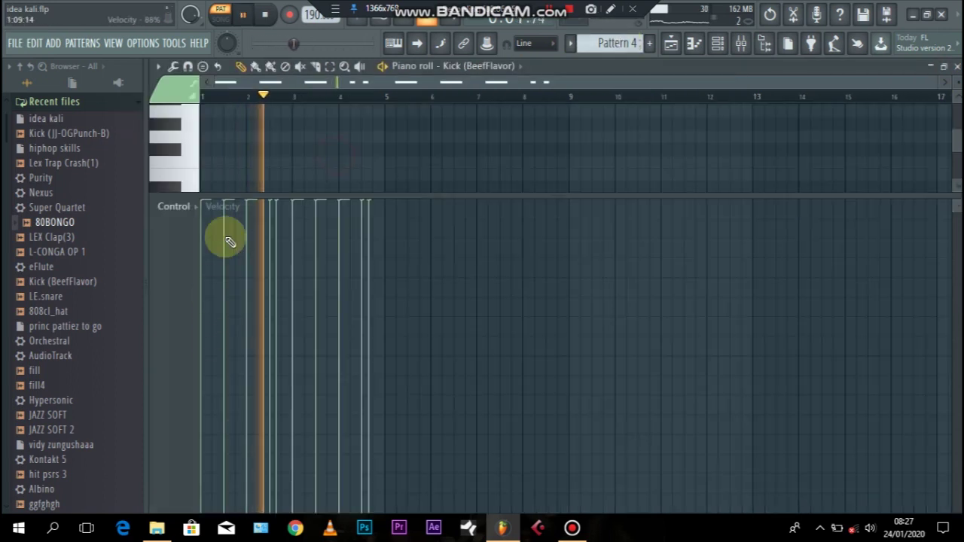
Try the kick's note velocities at about 71%, restore them to 100% and close the piano roll.
mouse_move(200, 290)
mouse_down()
mouse_move(409, 291)
mouse_move(269, 309)
mouse_up()
key(space)
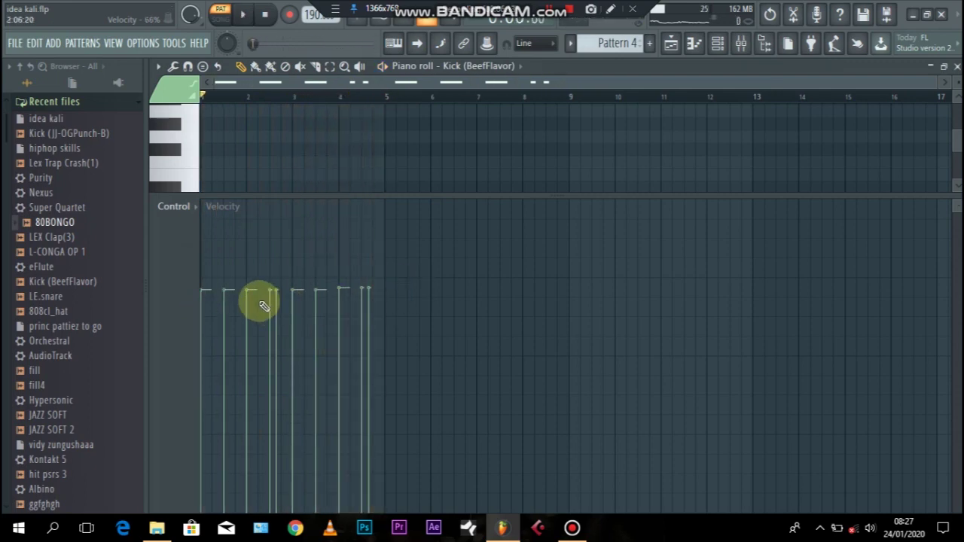
mouse_move(264, 305)
mouse_down()
mouse_move(212, 292)
mouse_move(269, 176)
mouse_move(254, 178)
mouse_up()
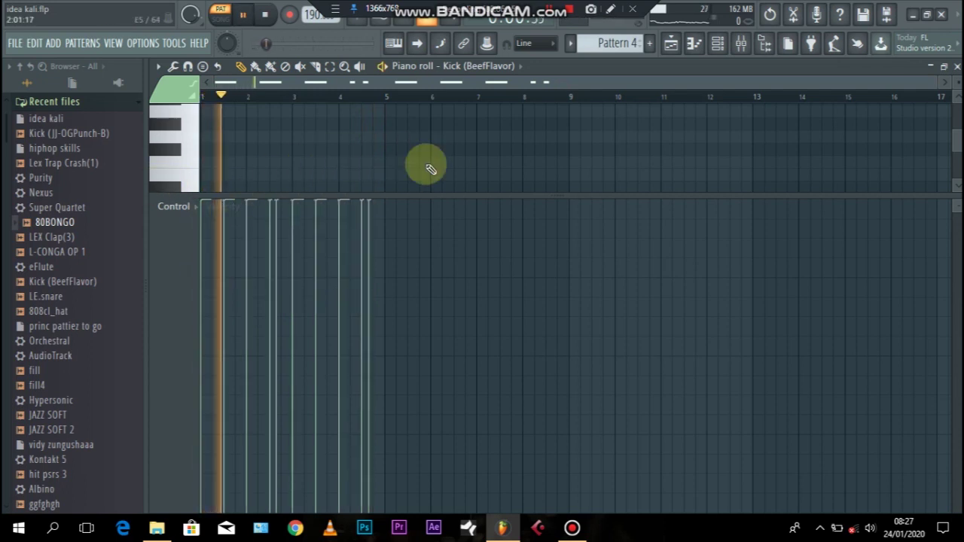
click(955, 68)
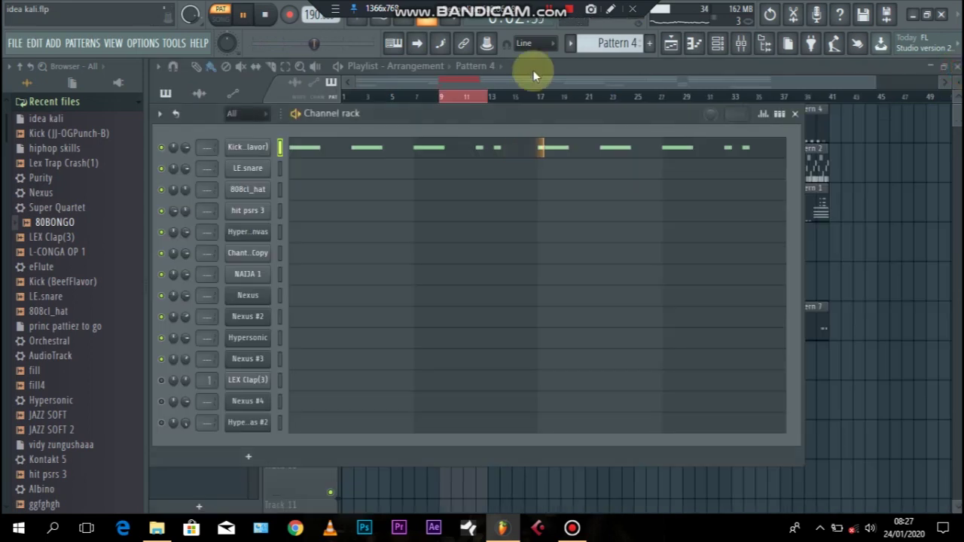
key(space)
Show Pattern 5, unmute LEX Clap(3) and play its notes in the piano roll to examine their velocities, then close it.
drag(617, 44, 617, 37)
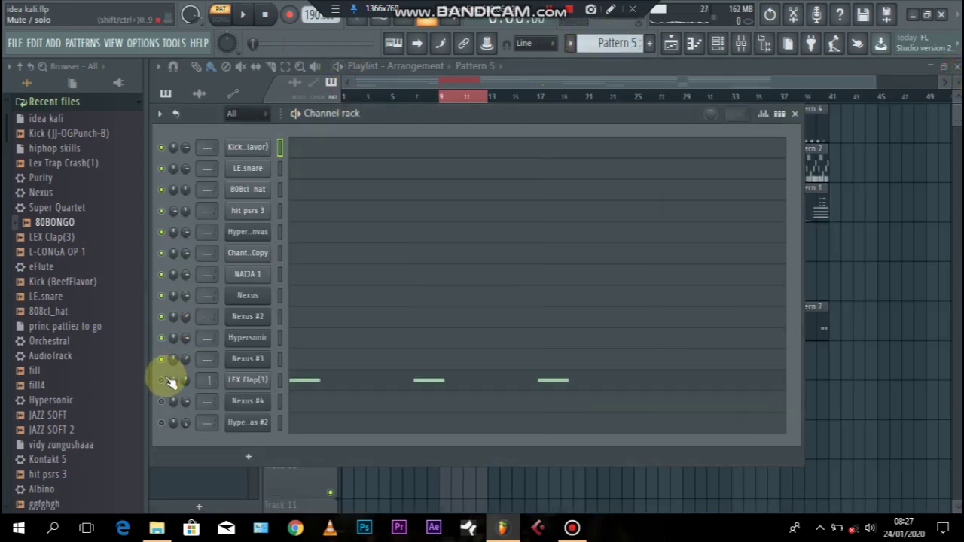
click(344, 381)
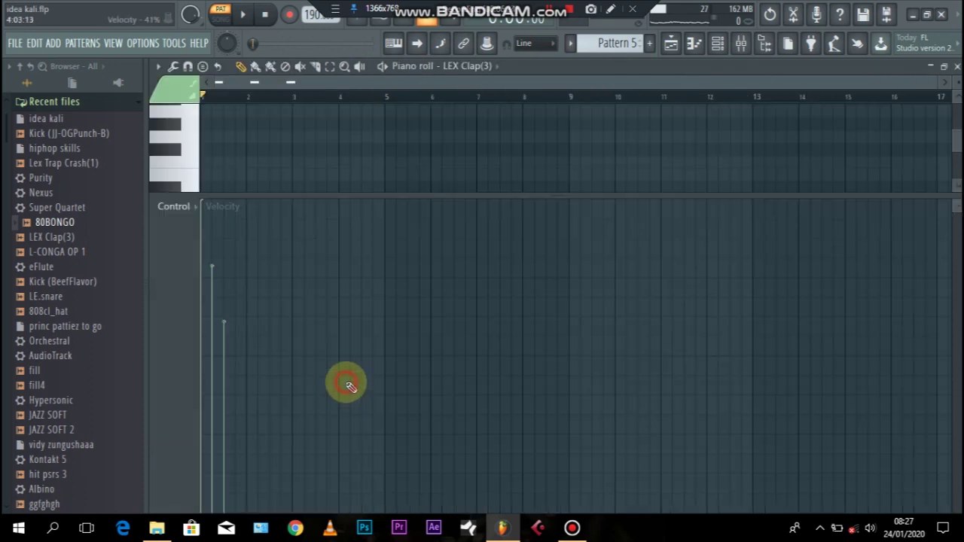
key(space)
key(space)
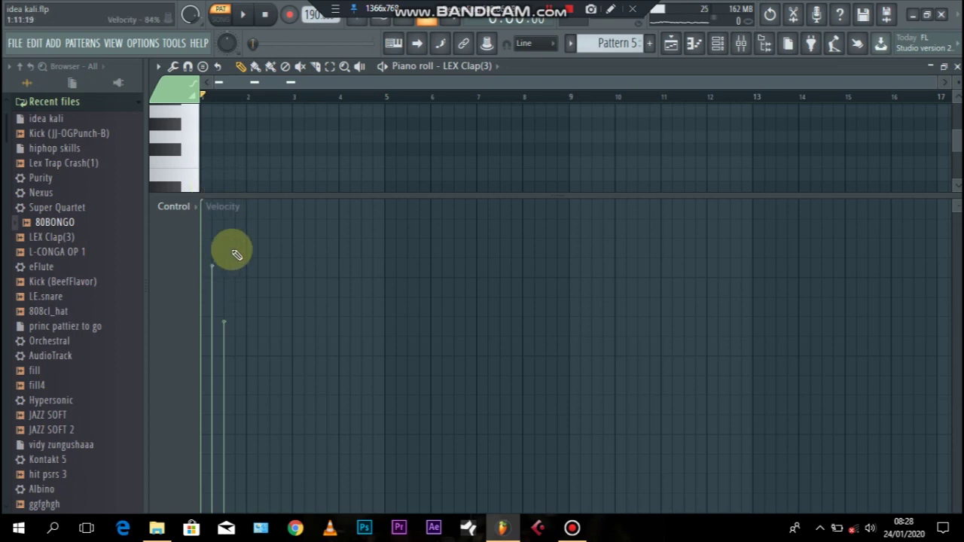
key(space)
key(space)
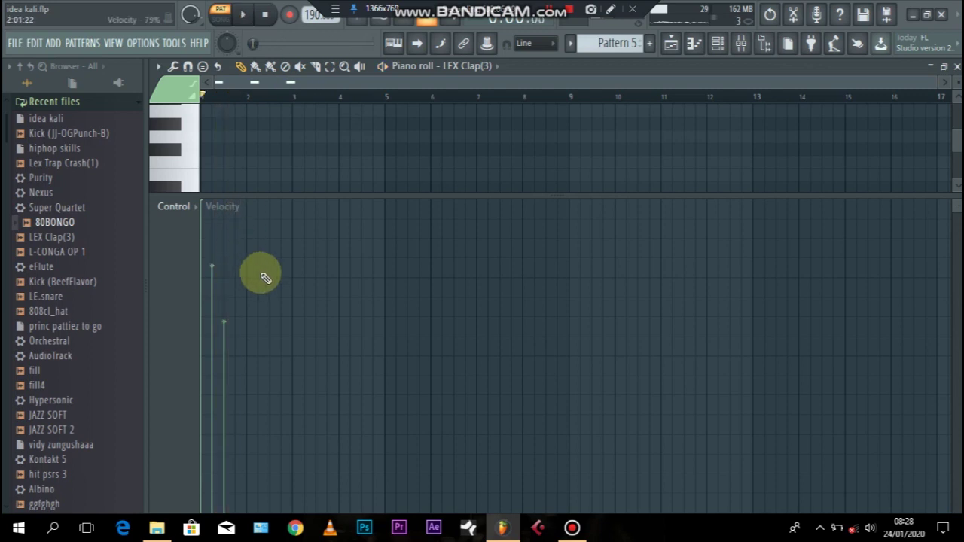
click(956, 68)
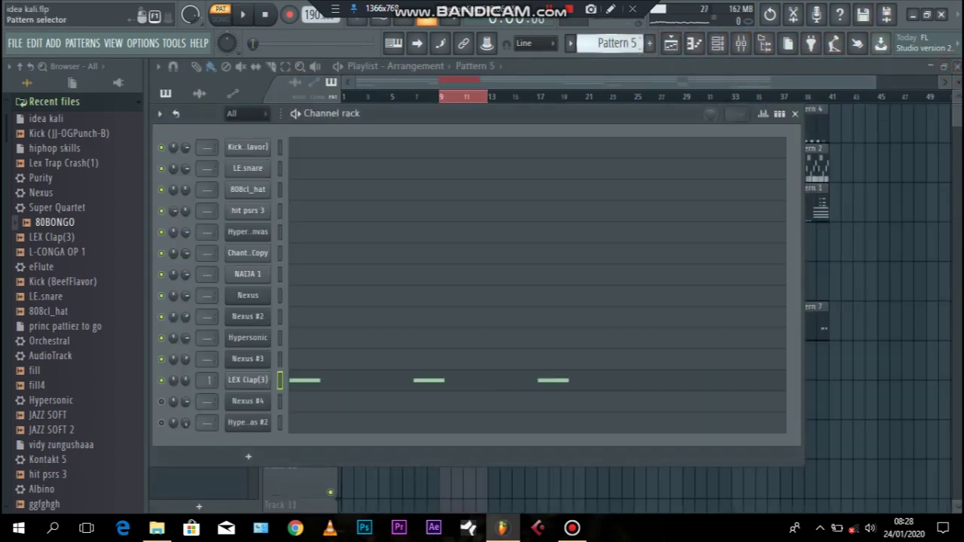
Show Pattern 6, unmute Nexus #4 and play its notes in the piano roll with an enlarged note grid.
scroll(614, 42, down, 1)
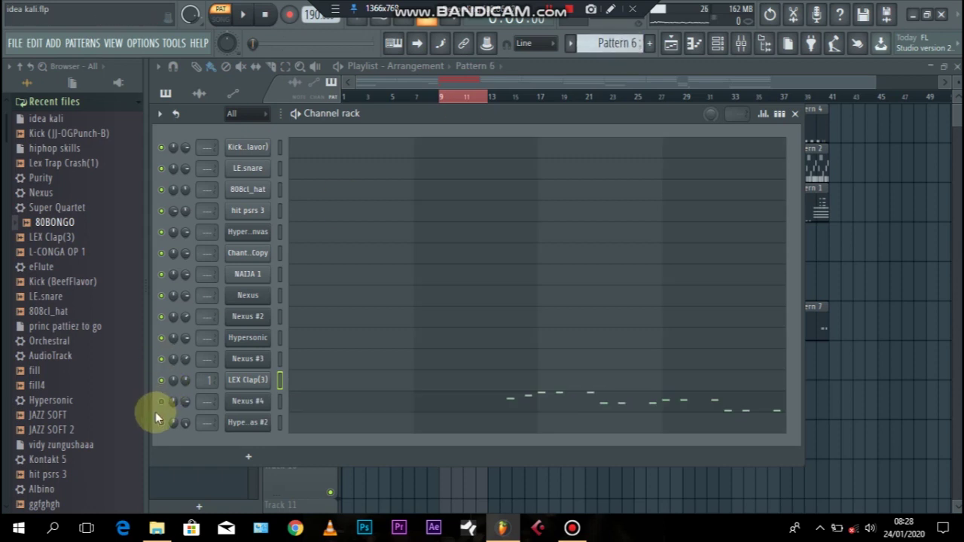
click(319, 407)
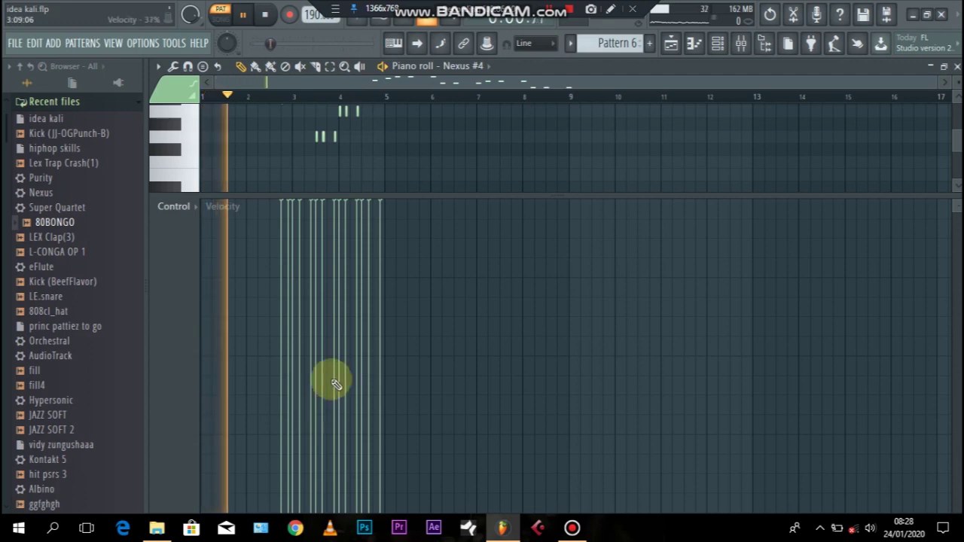
drag(445, 196, 447, 310)
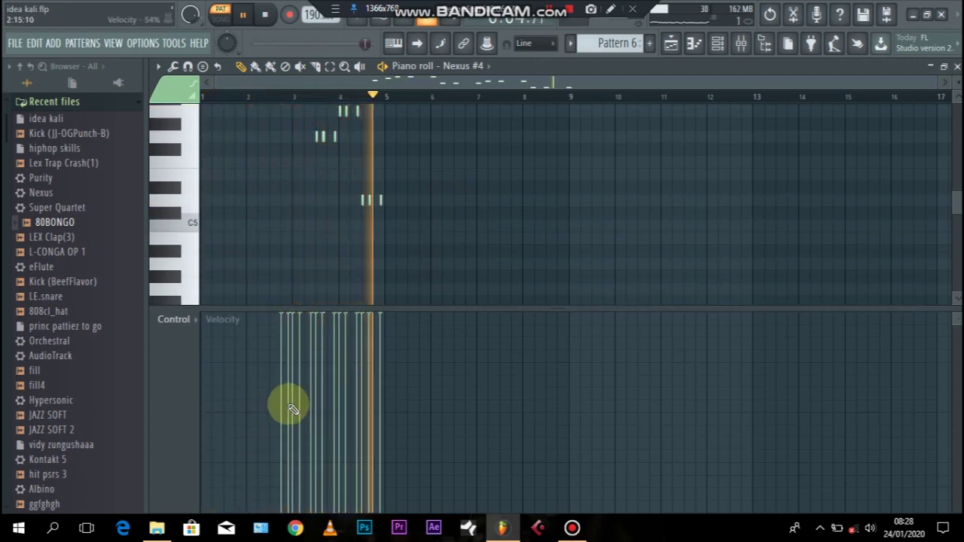
Try Nexus #4's velocities at about 50% and about 5% during playback, restore them to 100% and close the piano roll.
mouse_move(274, 409)
mouse_down()
mouse_move(394, 414)
mouse_move(254, 413)
mouse_up()
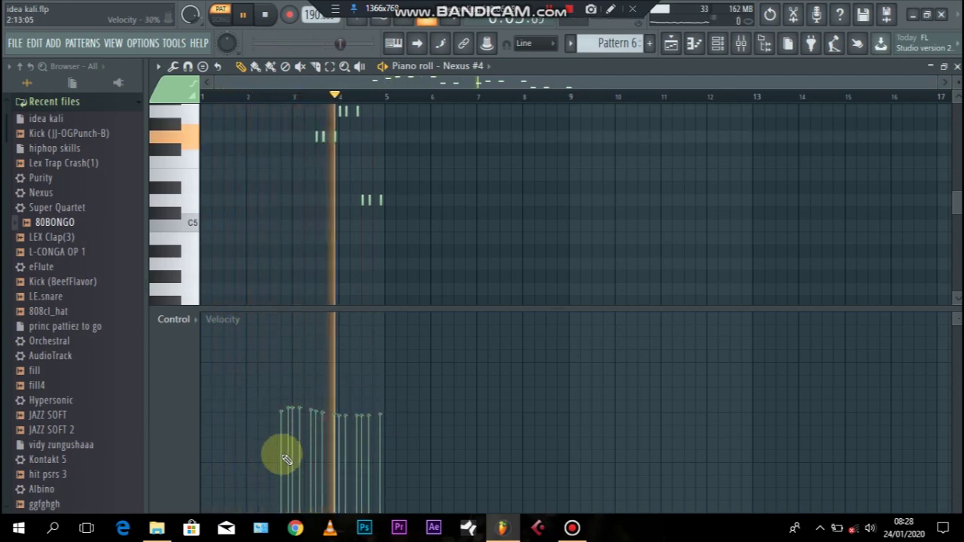
mouse_move(279, 471)
mouse_down()
mouse_move(271, 474)
mouse_move(396, 478)
mouse_move(275, 500)
mouse_move(392, 506)
mouse_up()
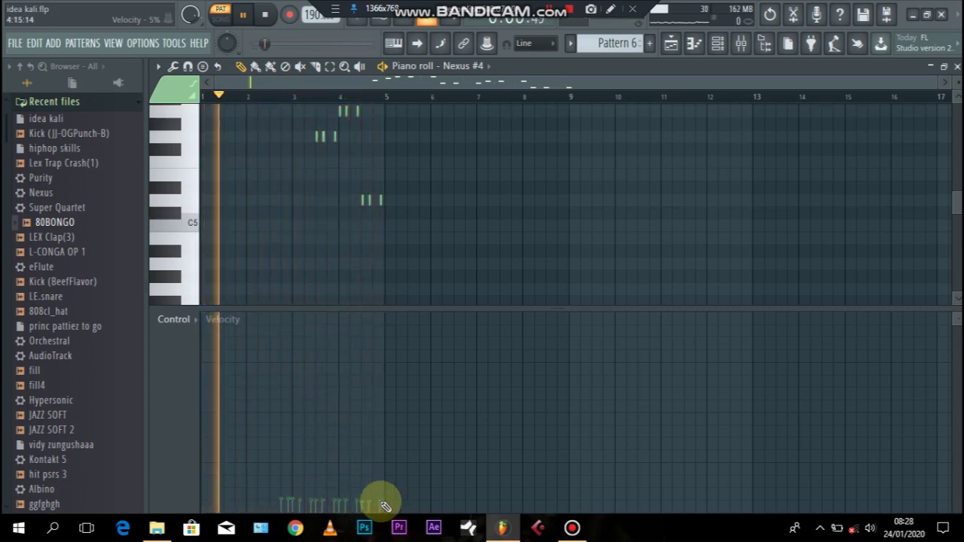
mouse_move(384, 502)
mouse_down()
mouse_move(379, 349)
mouse_move(350, 299)
mouse_move(256, 293)
mouse_up()
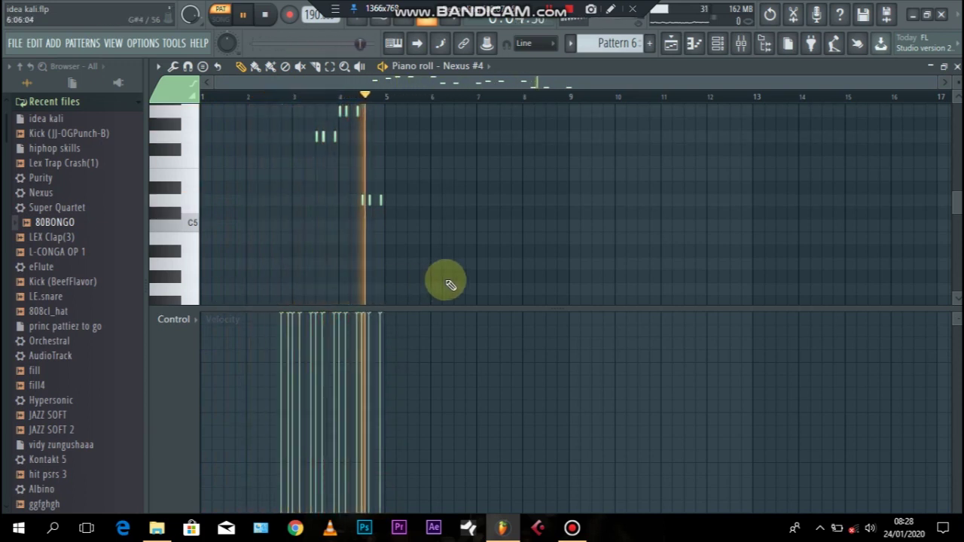
key(space)
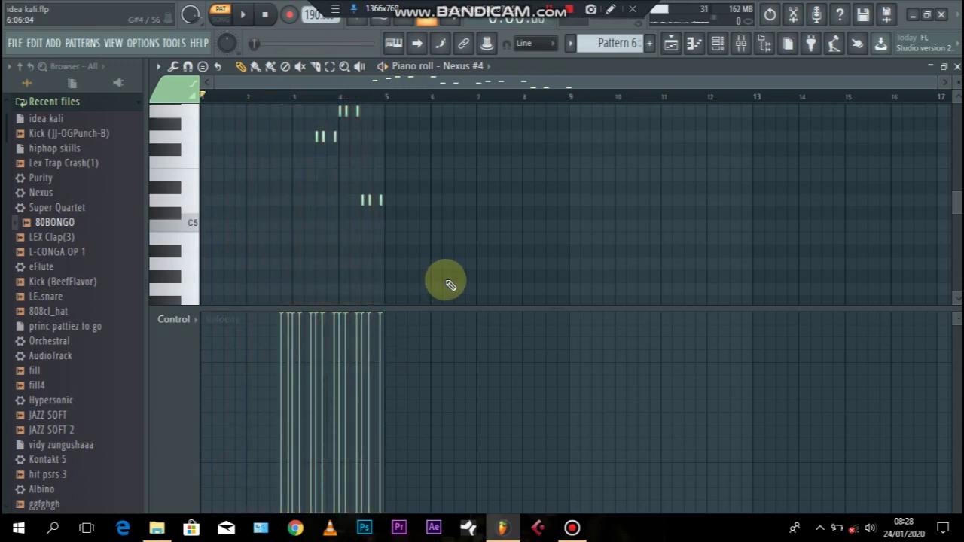
click(956, 67)
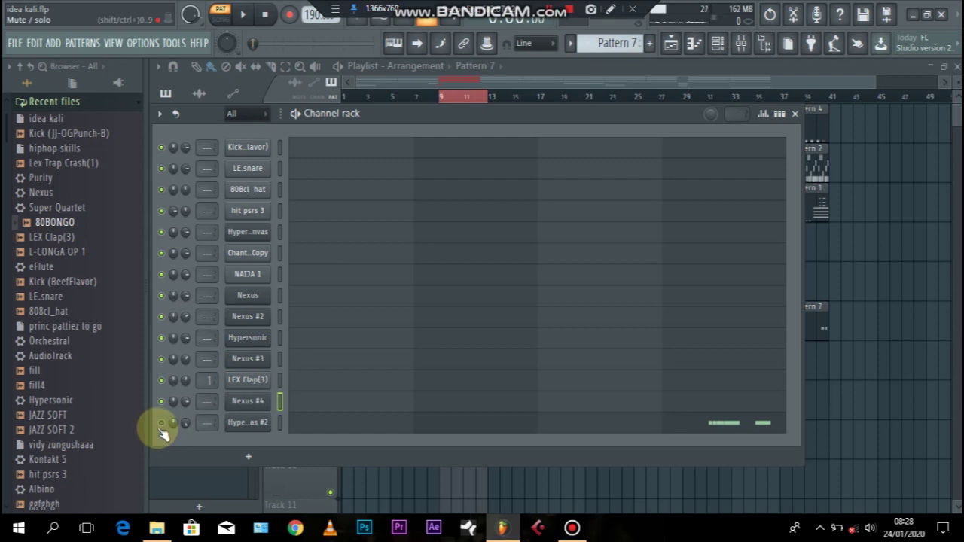
Open Hyper Canvas #2's Pattern 7 notes in the piano roll and play them from bar 4.
click(363, 422)
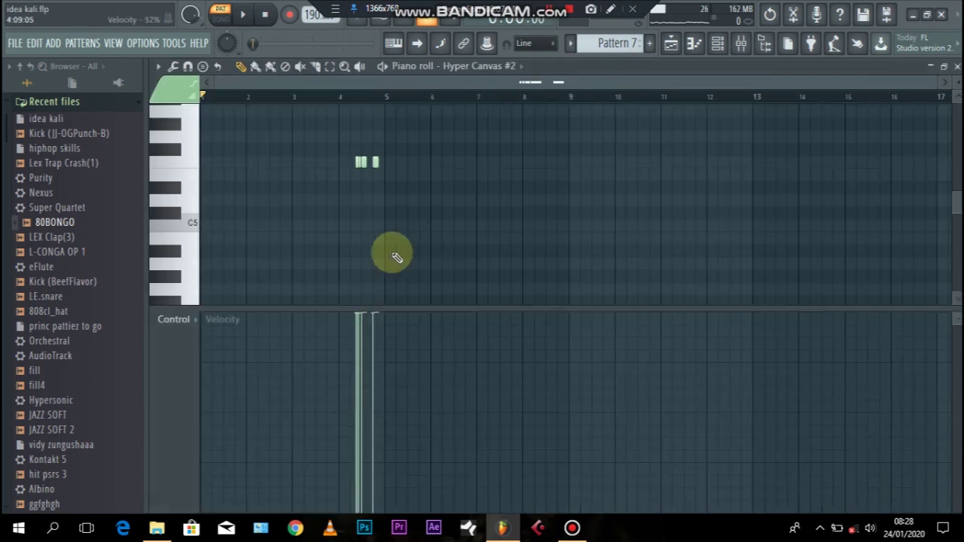
key(space)
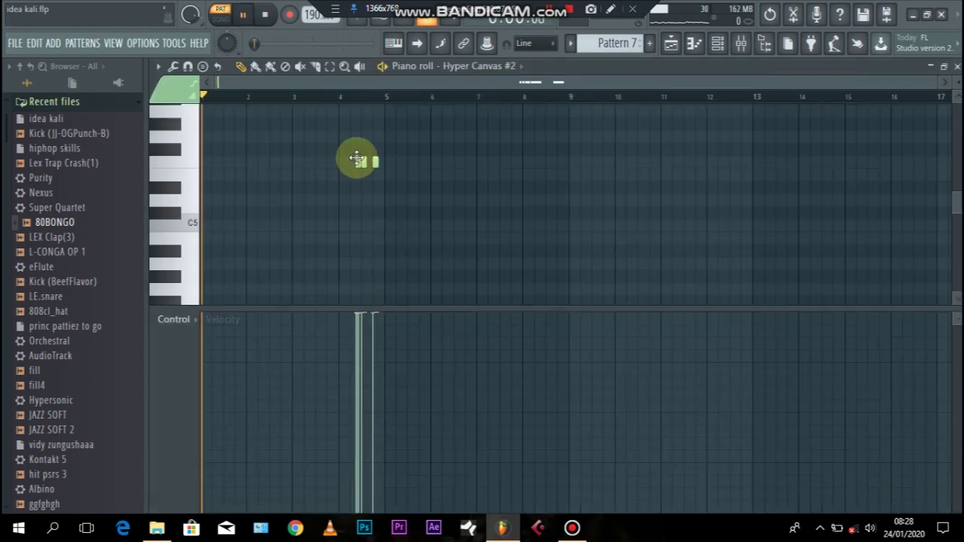
click(340, 97)
click(340, 97)
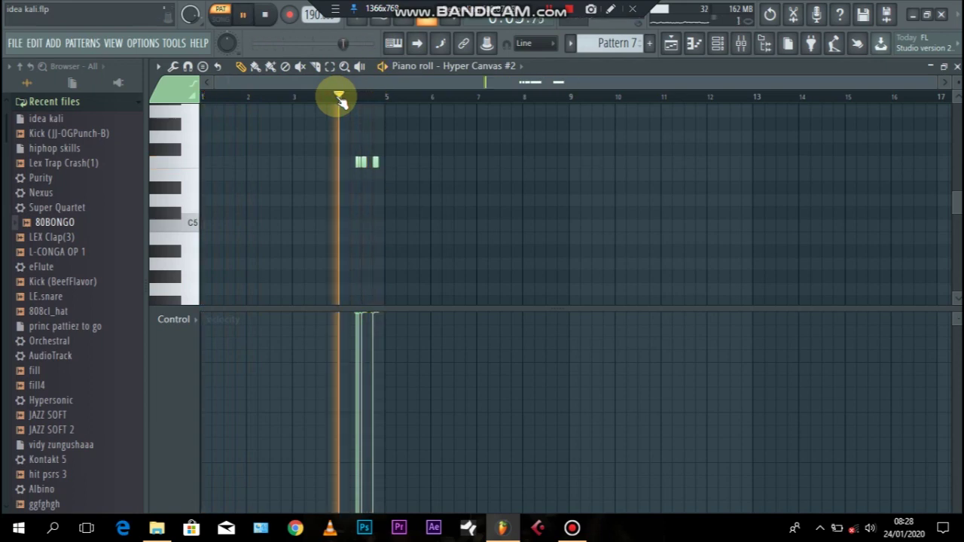
key(space)
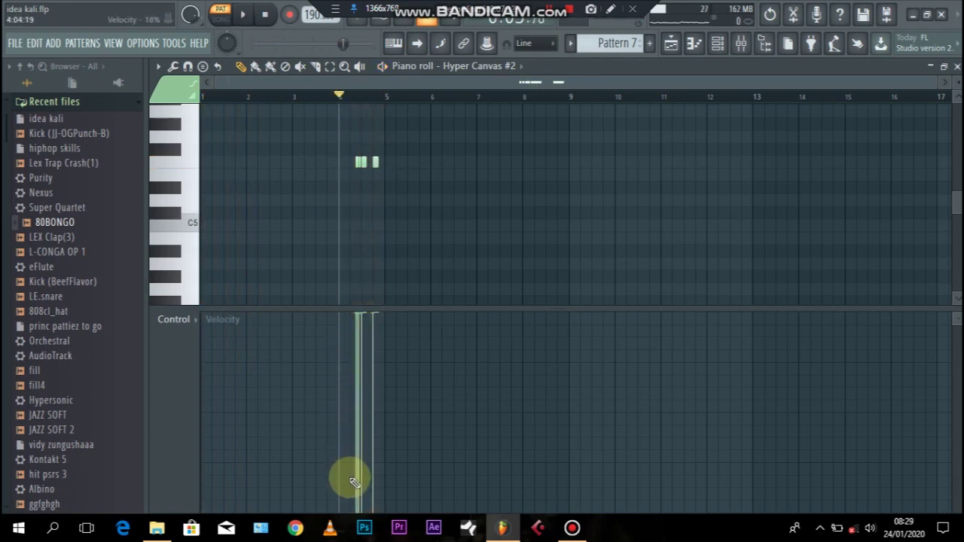
Try Hyper Canvas #2's note velocities at about 18% and about 47%, playing the notes at the changed levels.
drag(354, 483, 405, 478)
key(space)
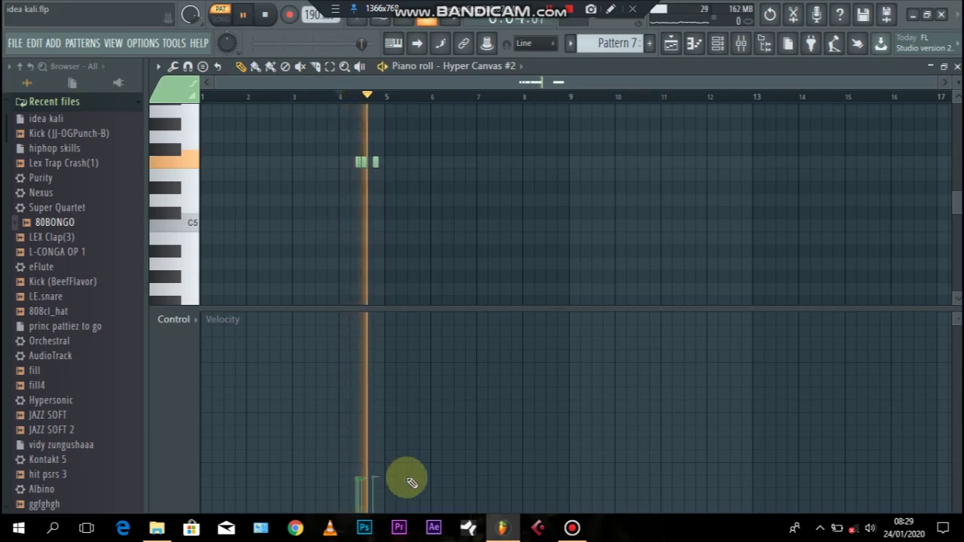
key(space)
drag(343, 430, 491, 423)
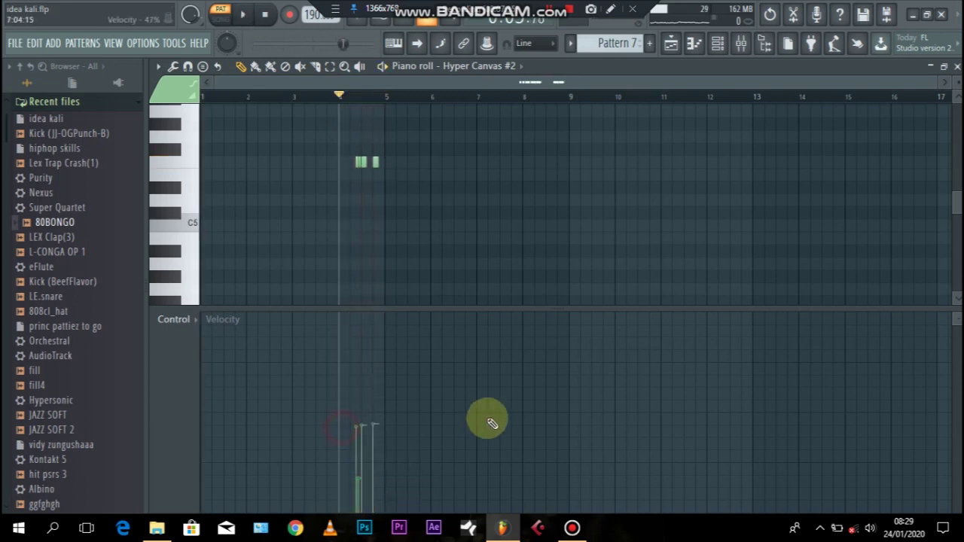
key(space)
Try Hyper Canvas #2's note velocities at about 50% and about 66%, playing the notes after each change.
drag(348, 427, 440, 414)
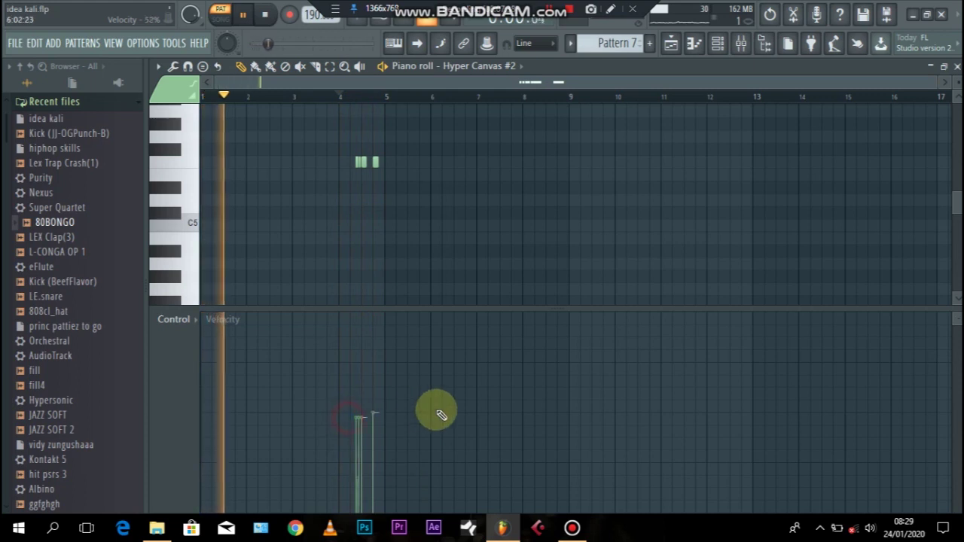
key(space)
key(space)
key(space)
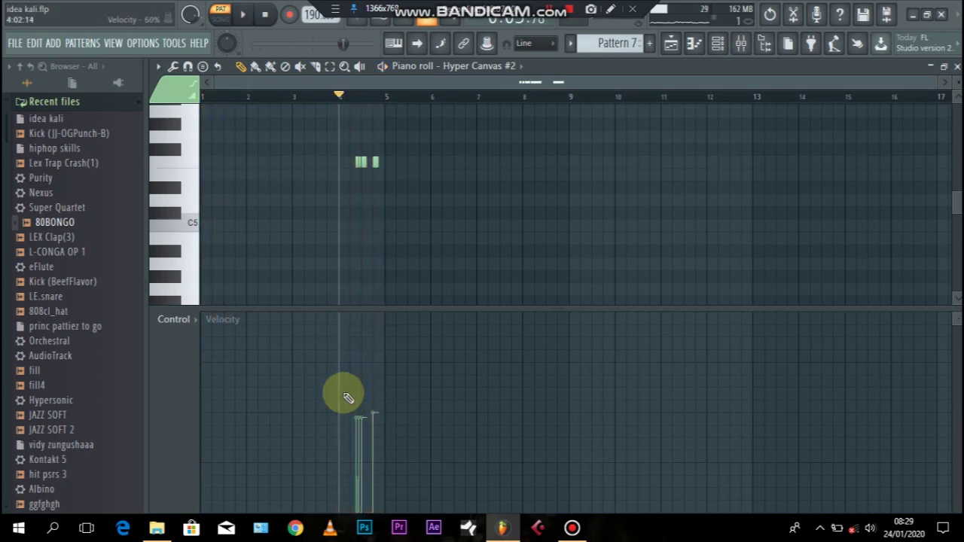
drag(374, 385, 317, 384)
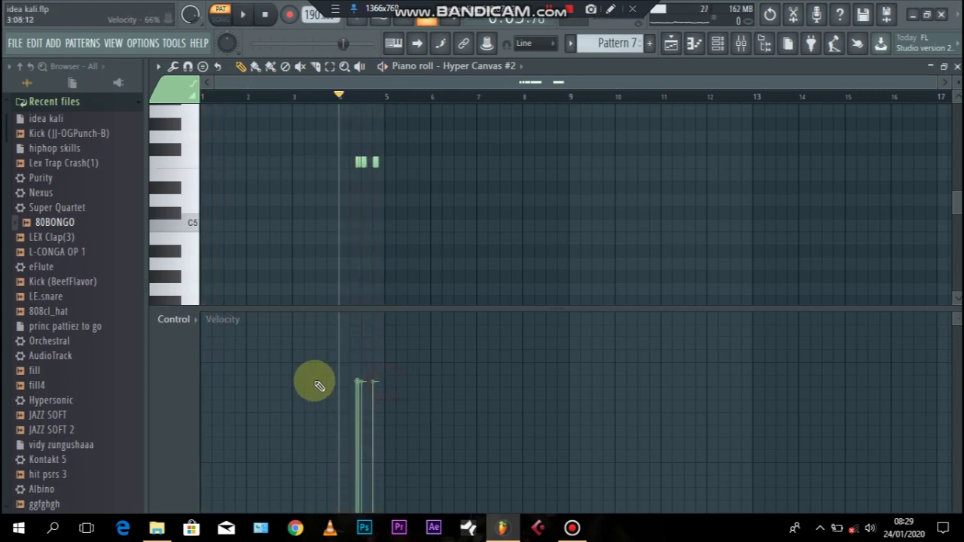
key(space)
key(space)
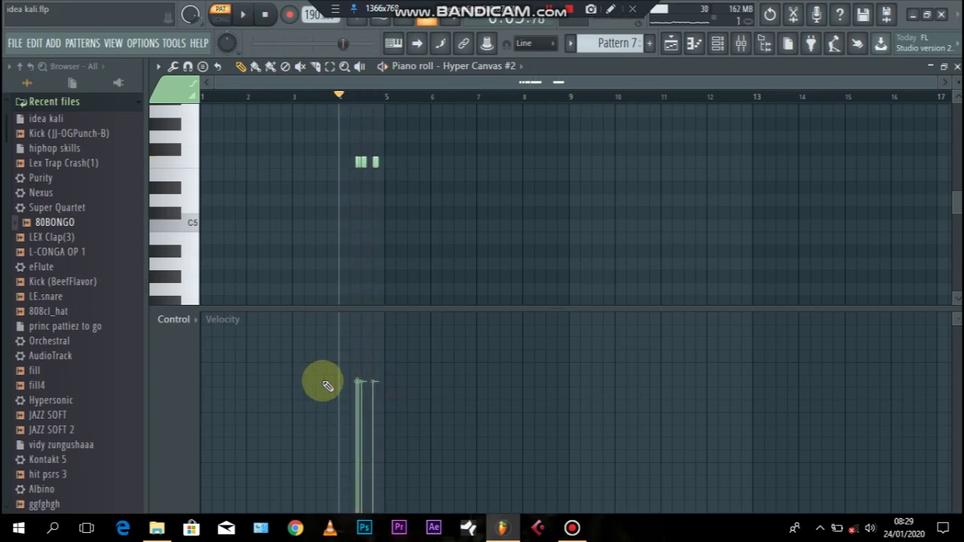
Restore Hyper Canvas #2's note velocities to 100%, play the notes once more and close the piano roll.
mouse_move(347, 321)
mouse_down()
mouse_move(409, 297)
mouse_move(372, 323)
mouse_move(344, 319)
mouse_move(417, 301)
mouse_up()
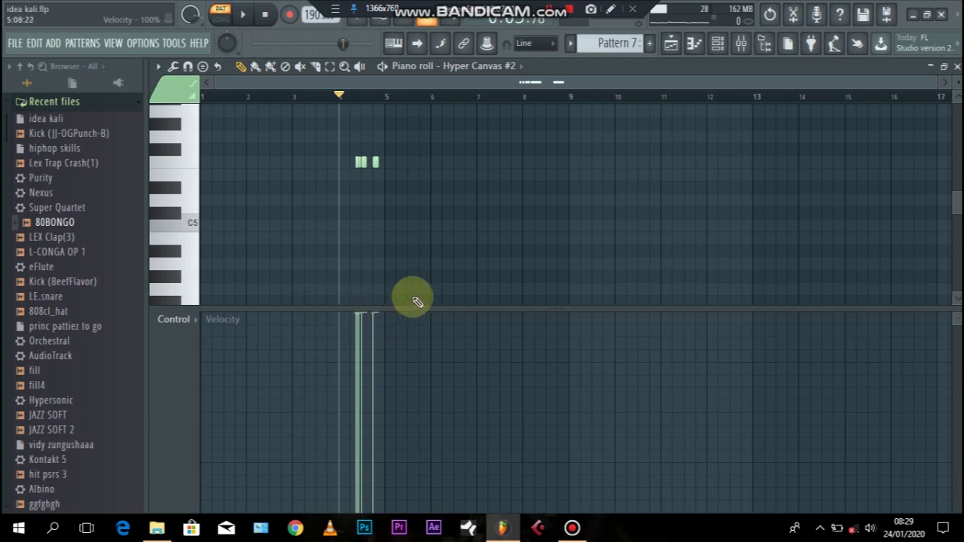
key(space)
key(space)
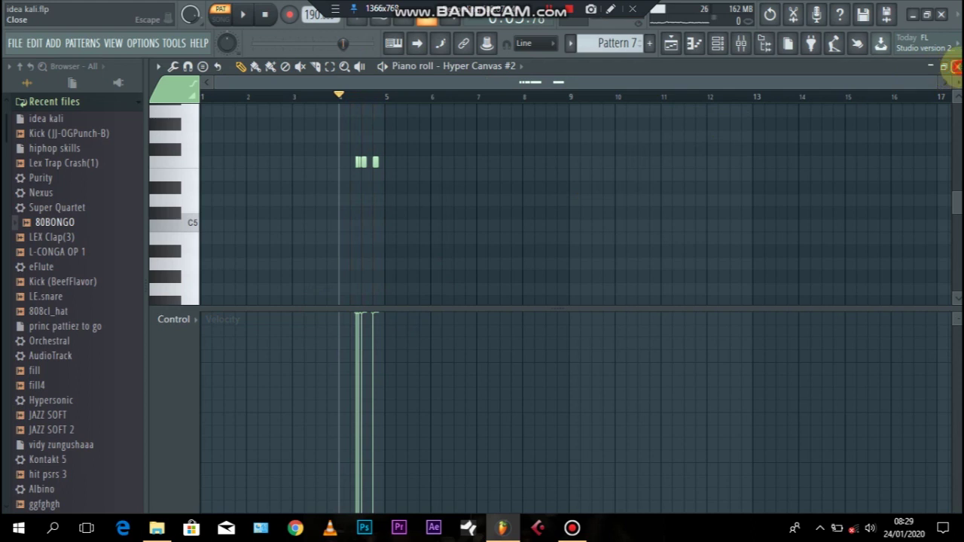
click(955, 67)
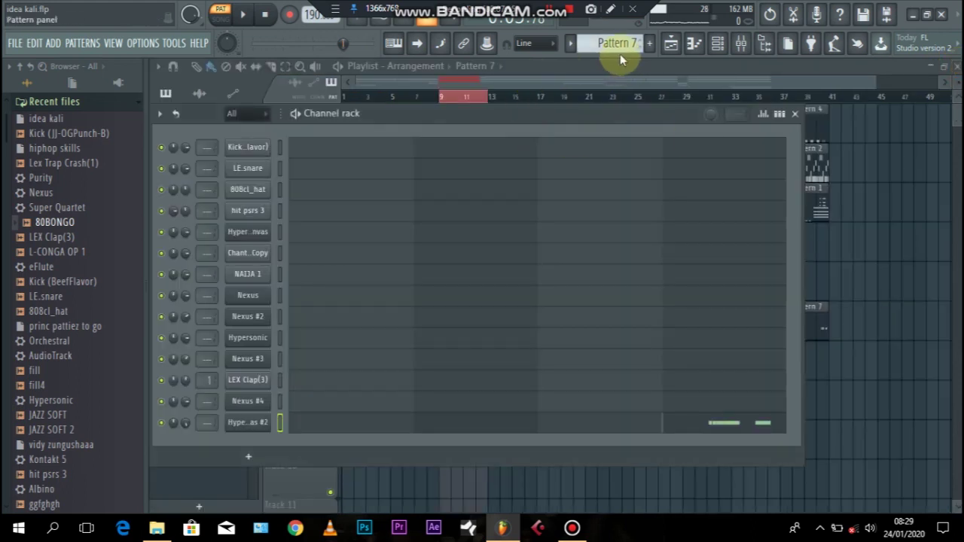
Show Pattern 8, switch to song mode with the playlist's time selection cleared, and check the pattern's channel rack.
drag(618, 43, 617, 47)
click(598, 80)
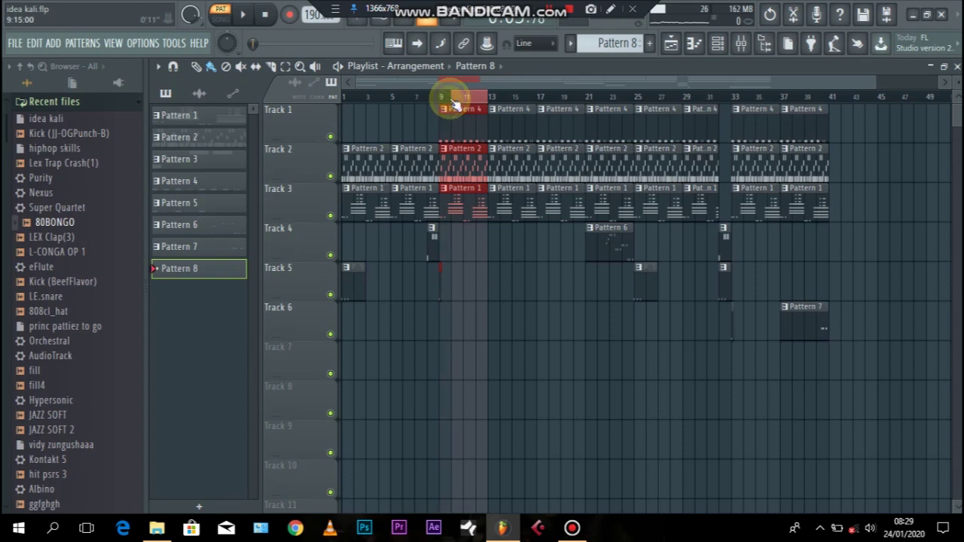
click(450, 98)
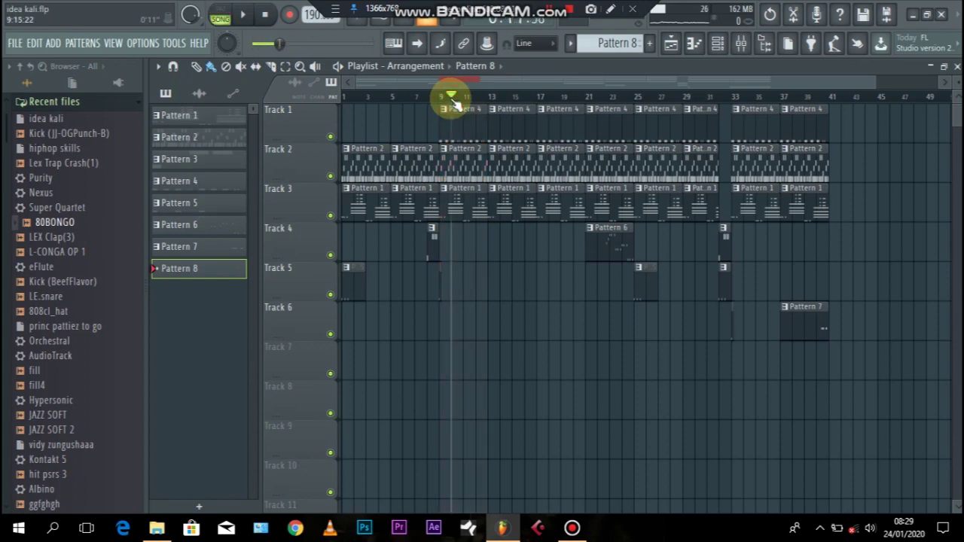
click(720, 44)
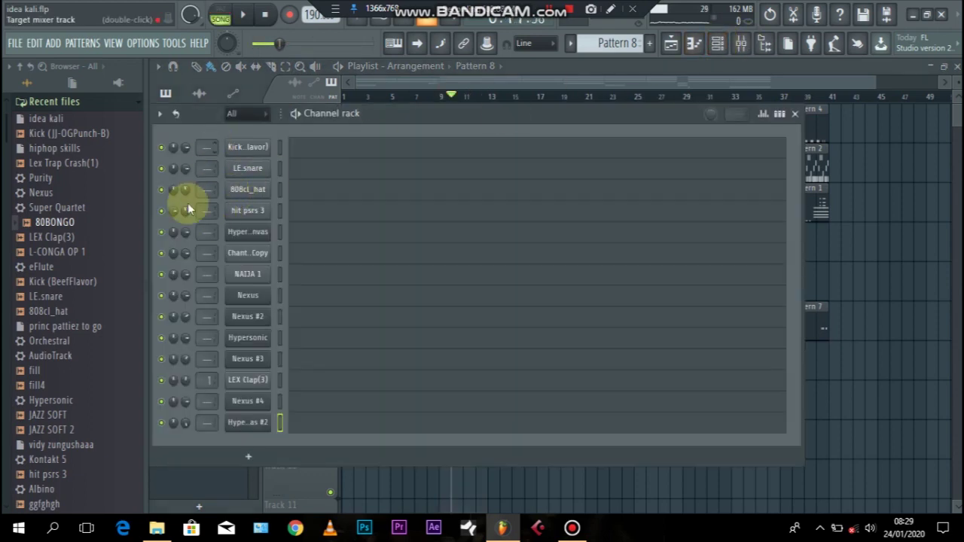
click(463, 80)
Play the full arrangement from bar 1, pick the Pattern 5 clip at bar 9 on Track 5, and stop playback.
drag(366, 102, 254, 103)
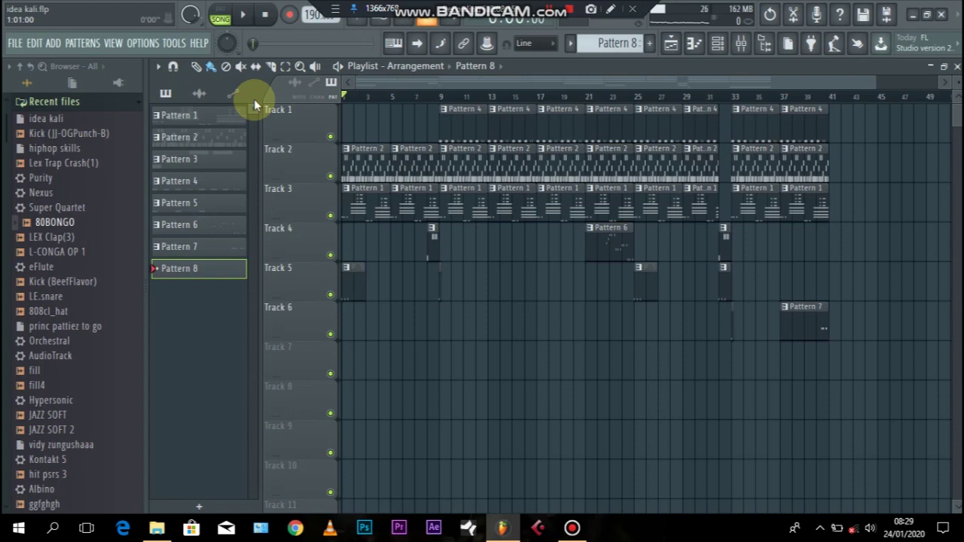
key(space)
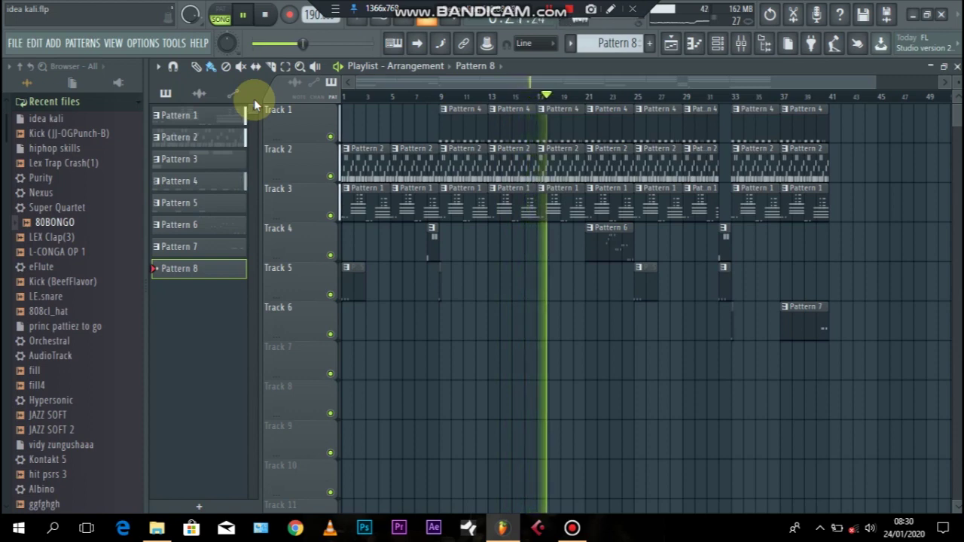
click(441, 288)
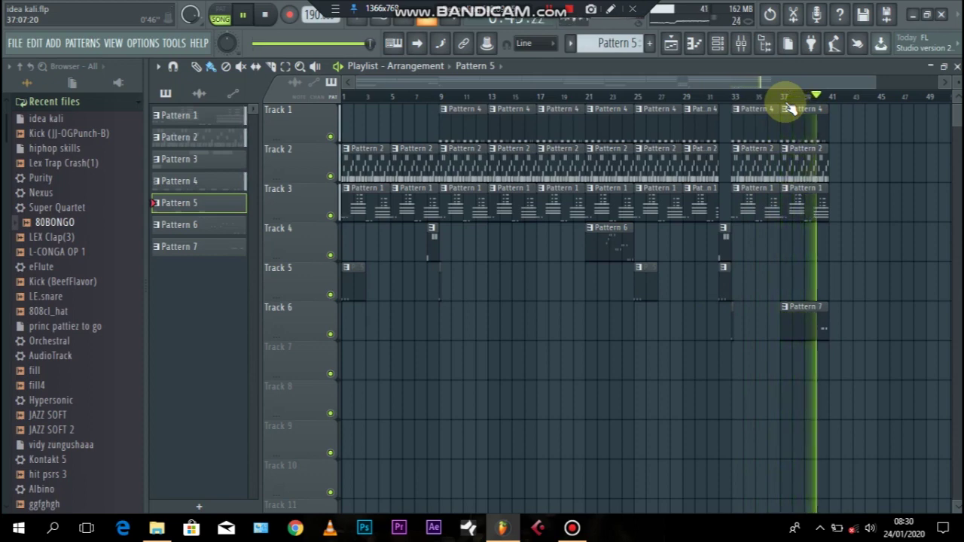
key(space)
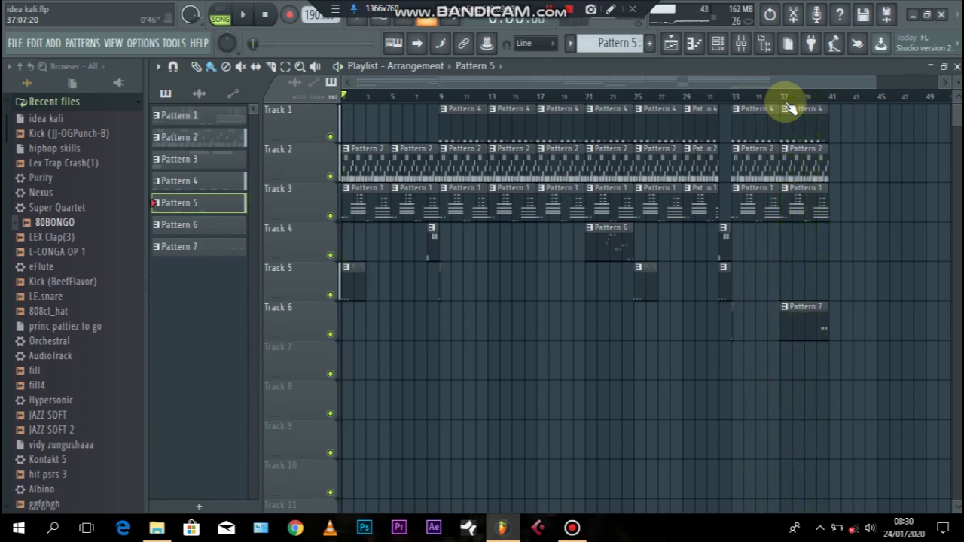